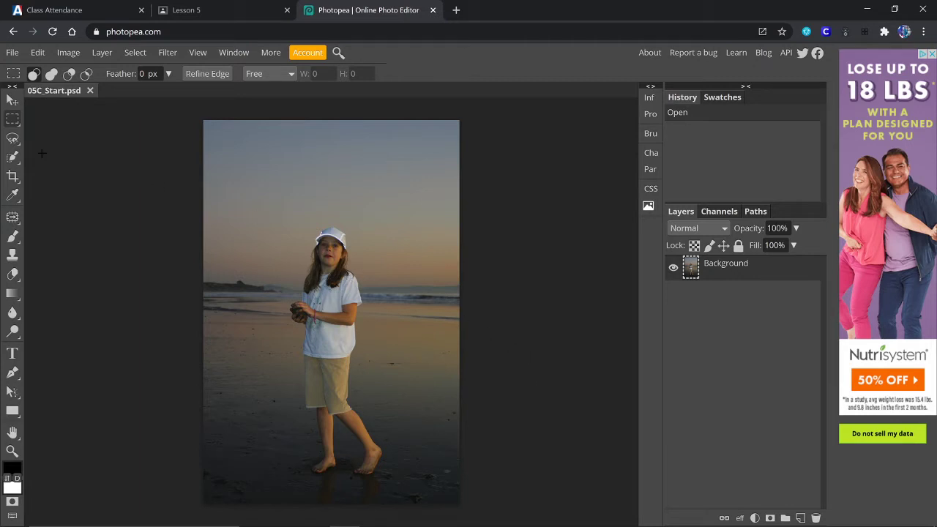
Rename the document with the student's name followed by 05C
double_click(59, 91)
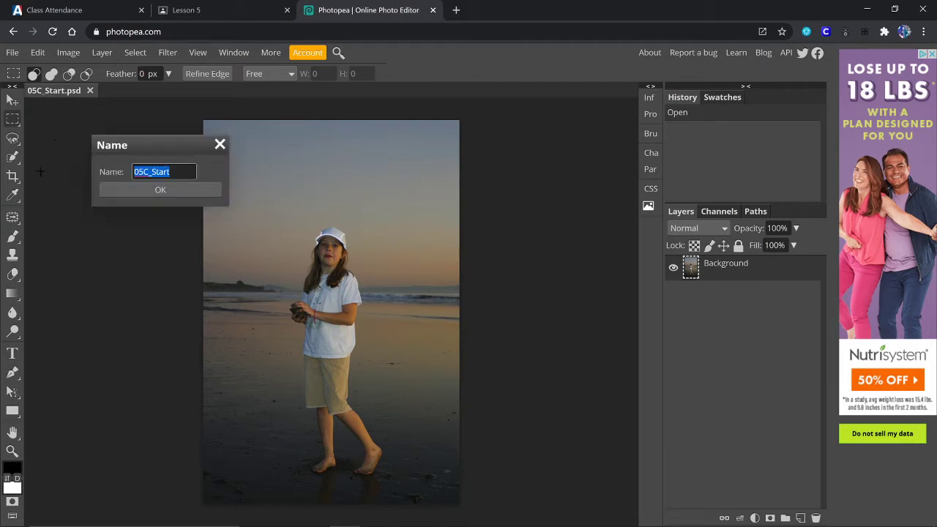
text(Thayer C 5)
key(BackSpace)
text(05C)
click(156, 188)
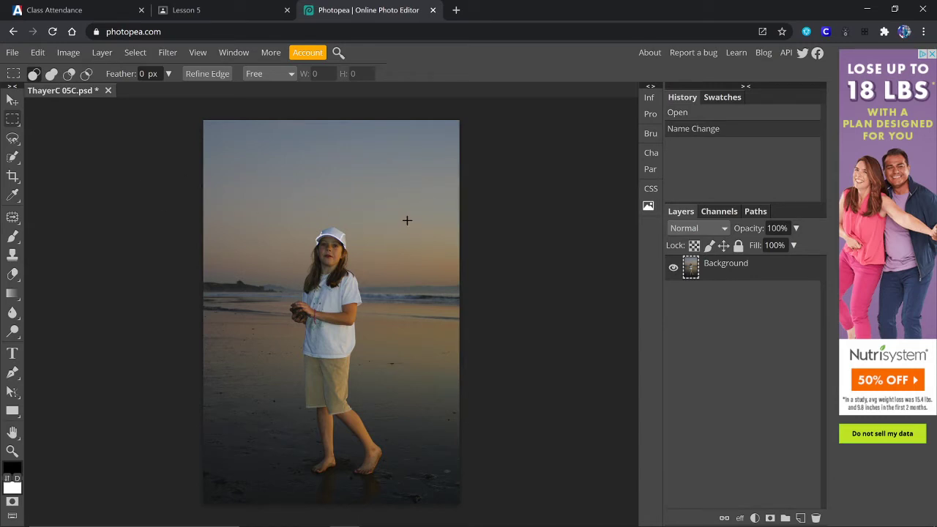
Start a Shadows/Highlights adjustment on the photo with the shadows at 50% amount, 40% tone and 30 px radius
click(67, 54)
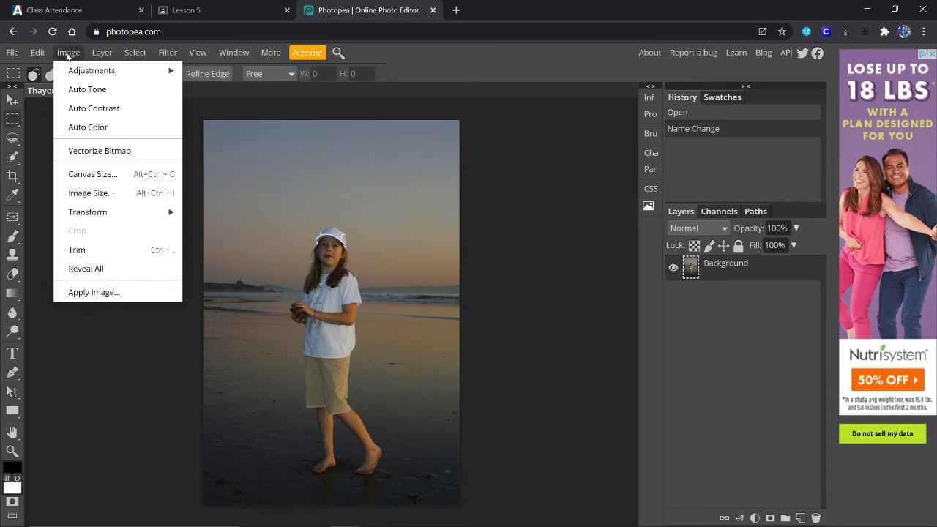
mouse_move(97, 75)
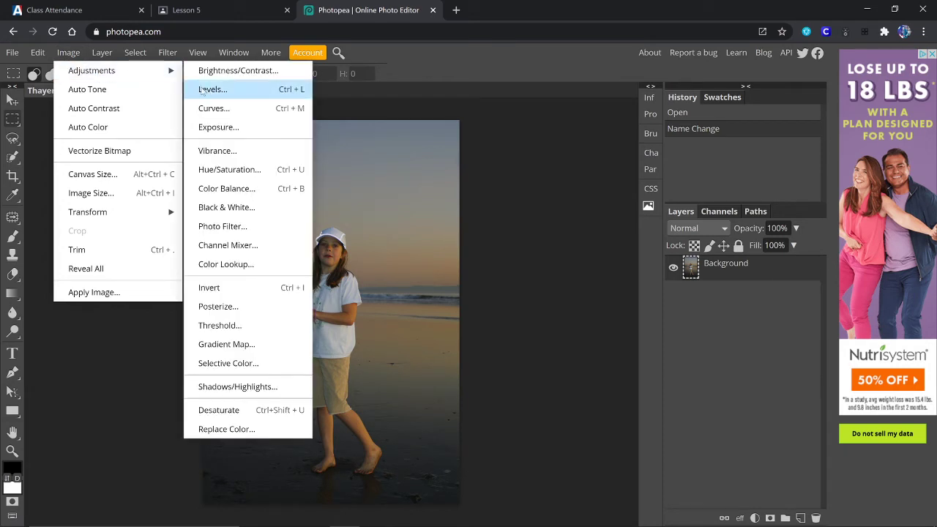
click(238, 386)
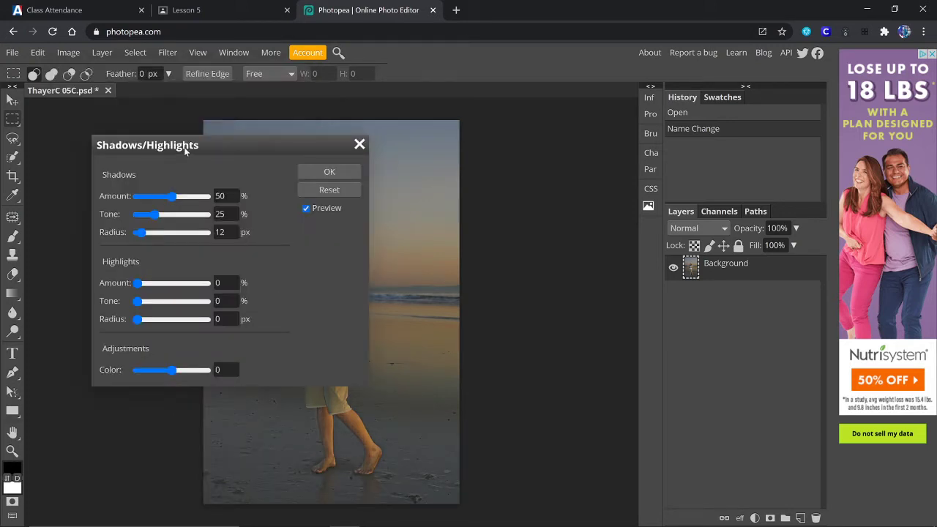
drag(192, 150, 589, 123)
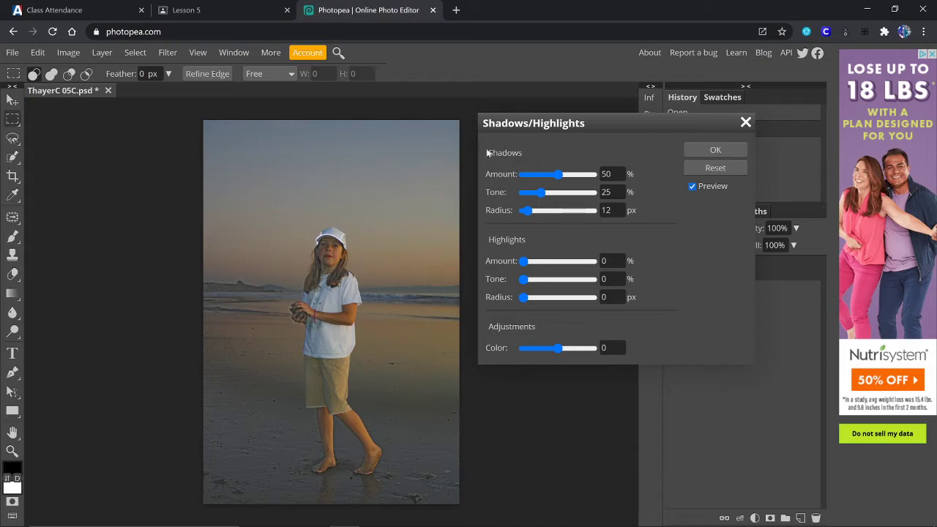
drag(613, 174, 569, 169)
key(Tab)
text(40)
key(Tab)
text(30)
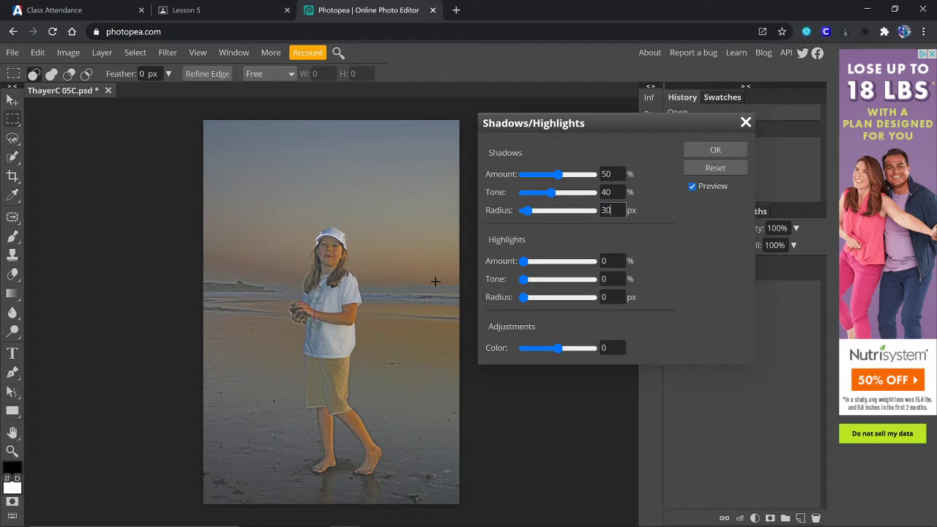
click(611, 194)
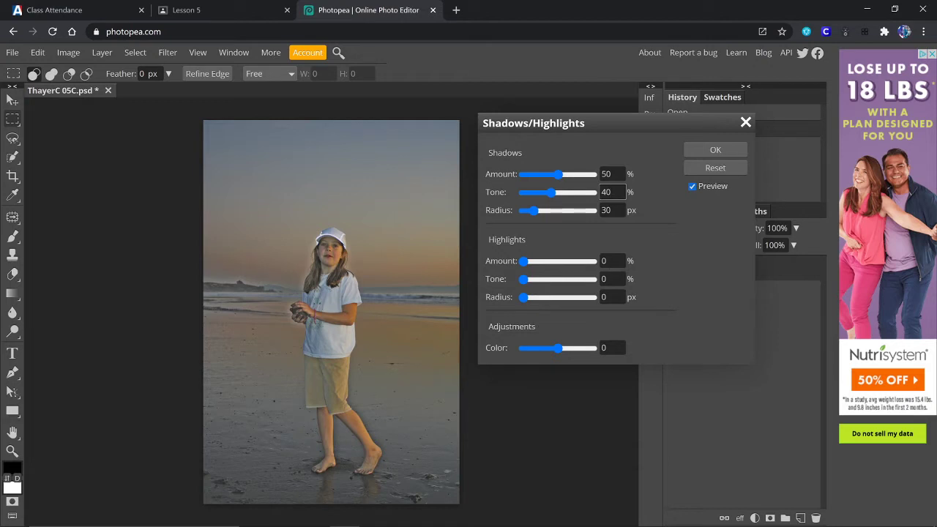
Set the highlights to 14% amount, 46% tone and 43 px radius with color 22, and apply the adjustment
drag(609, 261, 598, 266)
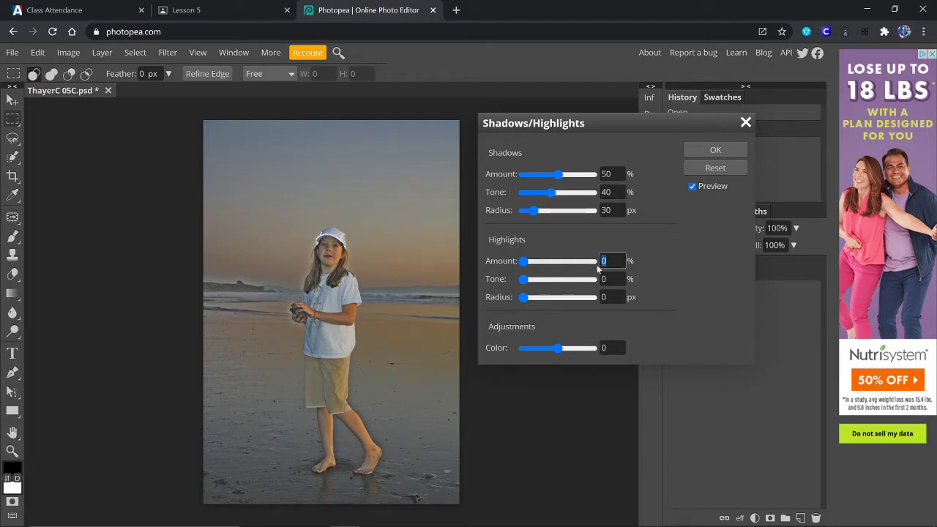
text(14)
key(Tab)
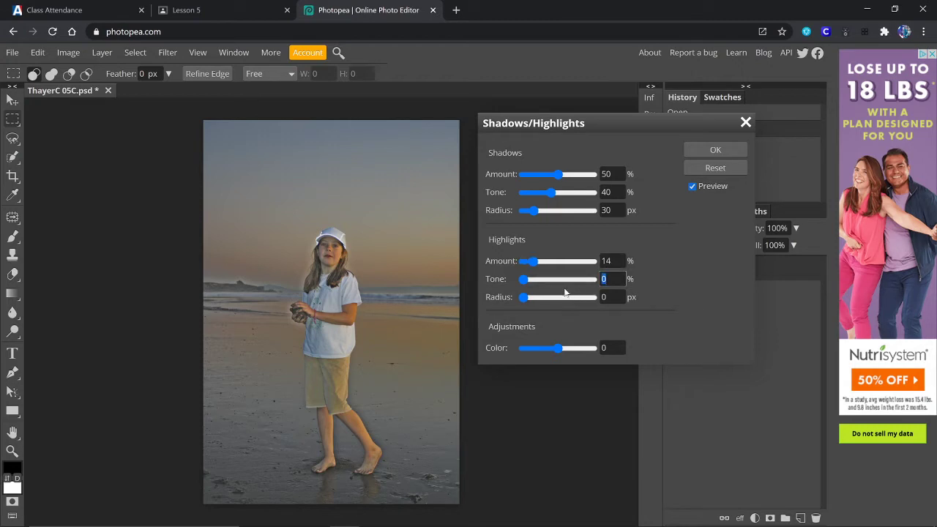
text(46)
key(Tab)
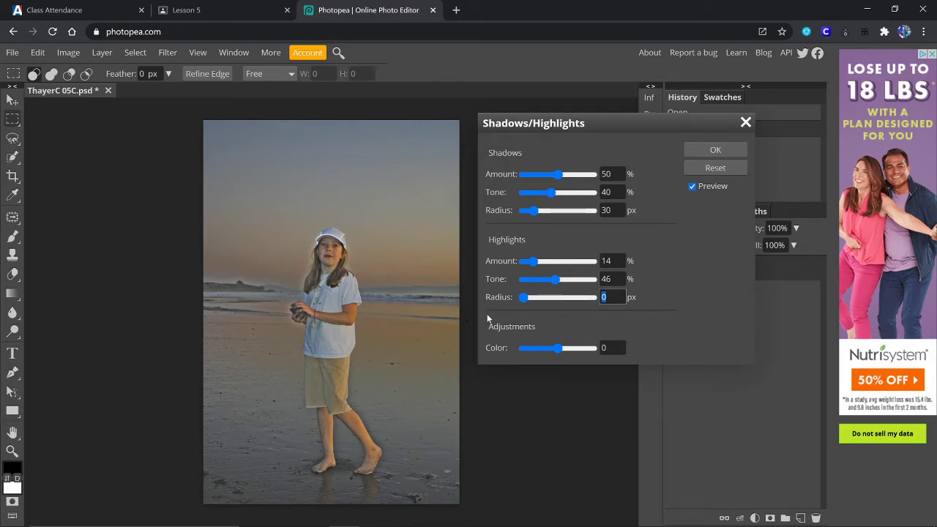
text(43)
key(Tab)
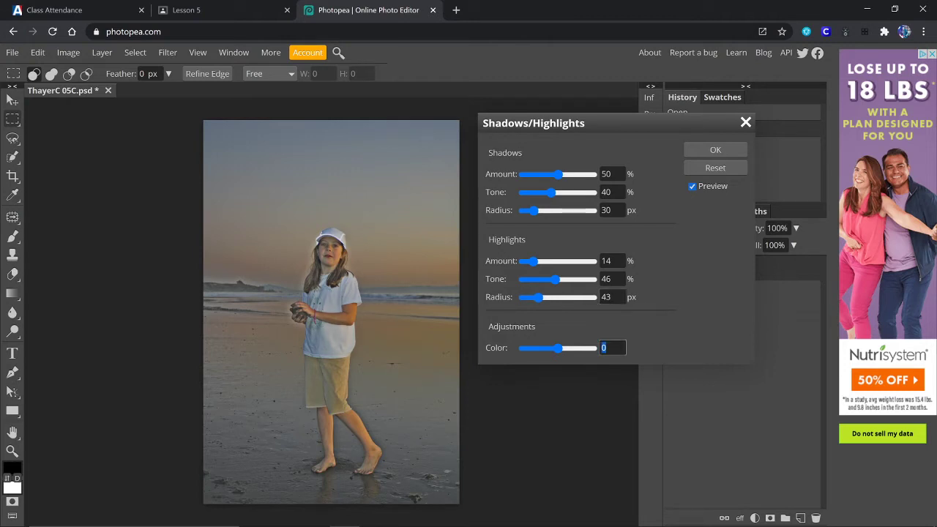
text(22)
click(715, 150)
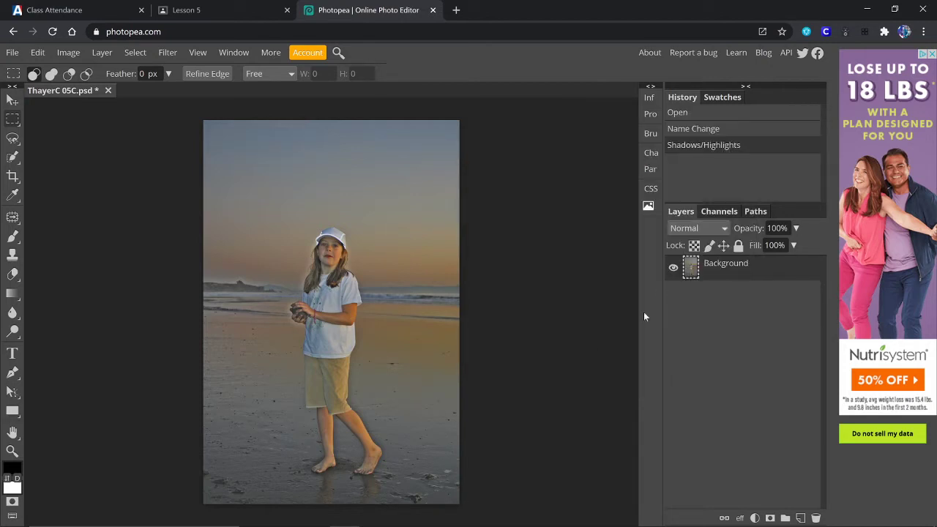
Compare the photo before and after the Shadows/Highlights adjustment using the document's history states
click(701, 133)
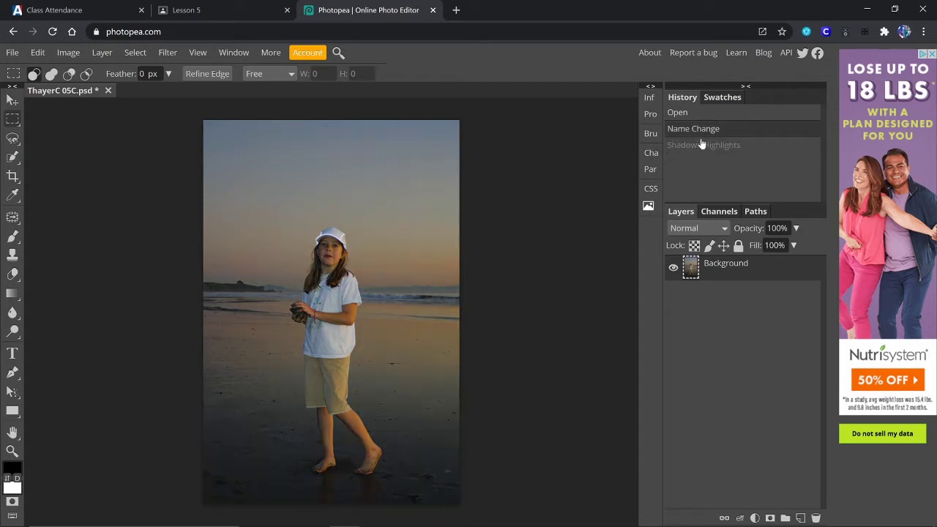
click(700, 150)
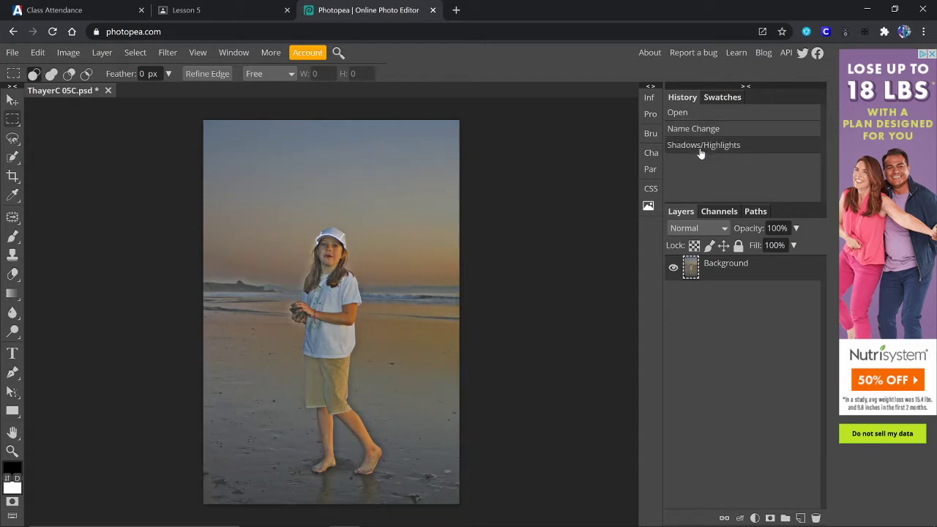
click(701, 130)
click(700, 154)
click(704, 130)
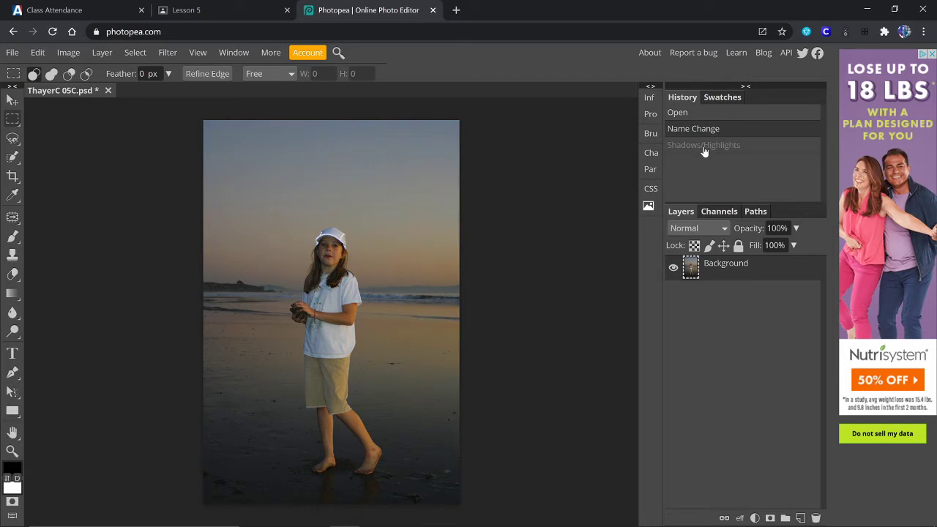
click(704, 145)
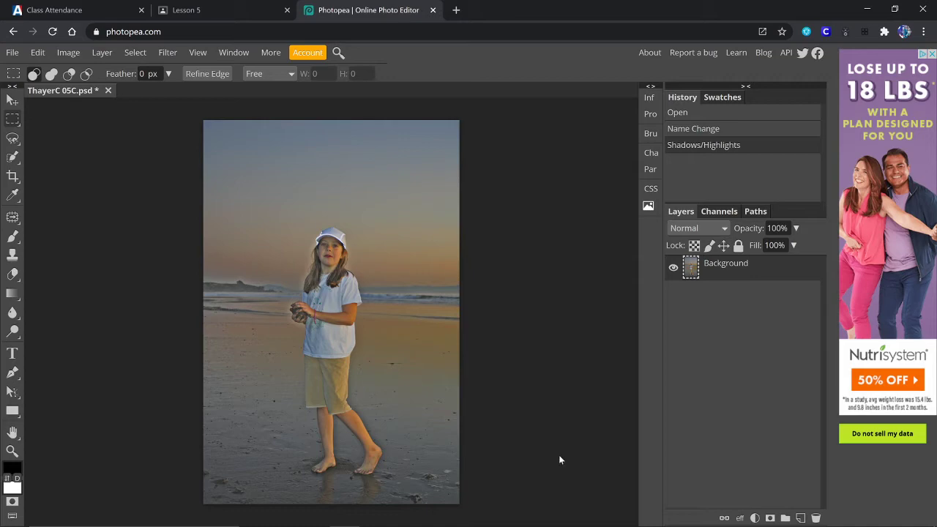
Remove the red glow from both of the girl's pupils with the Red Eye Tool
scroll(559, 454, up, 1)
scroll(563, 447, up, 2)
scroll(458, 376, up, 3)
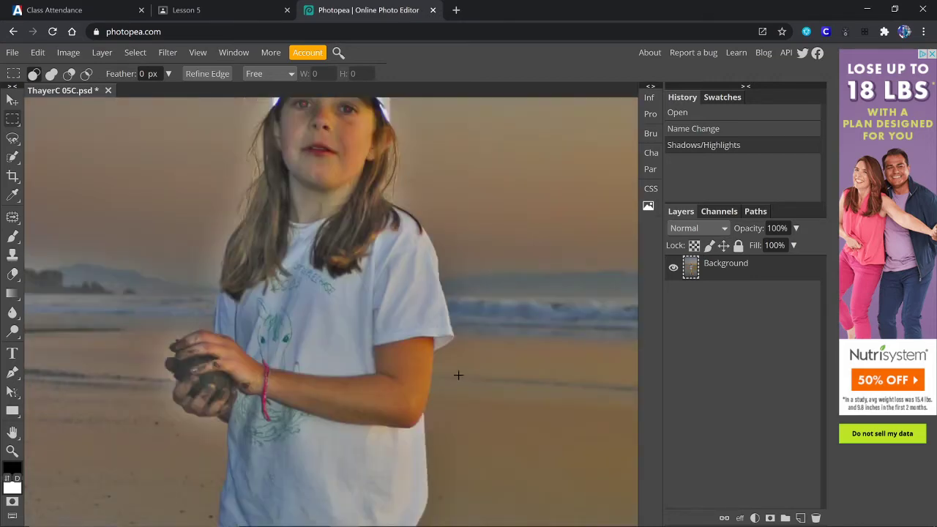
scroll(458, 375, up, 2)
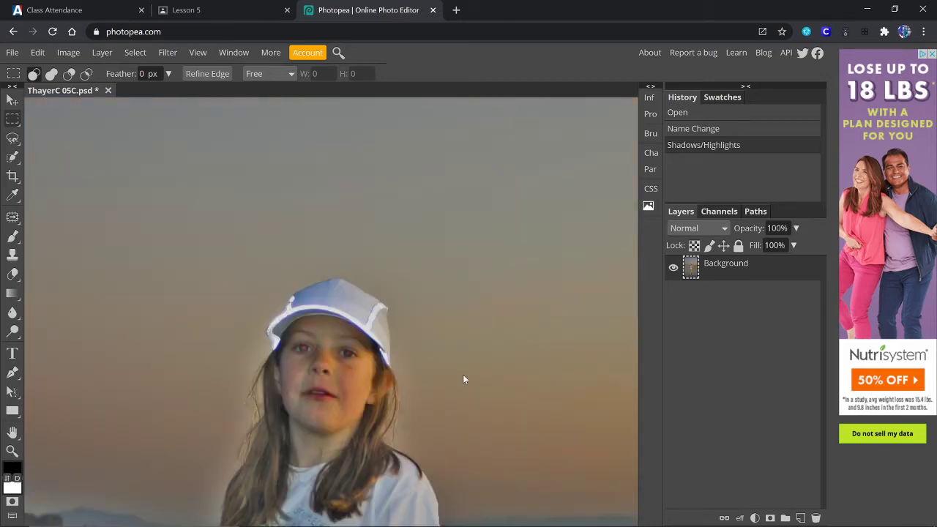
scroll(463, 374, up, 1)
key(ctrl+plus)
key(ctrl+plus)
scroll(467, 374, down, 3)
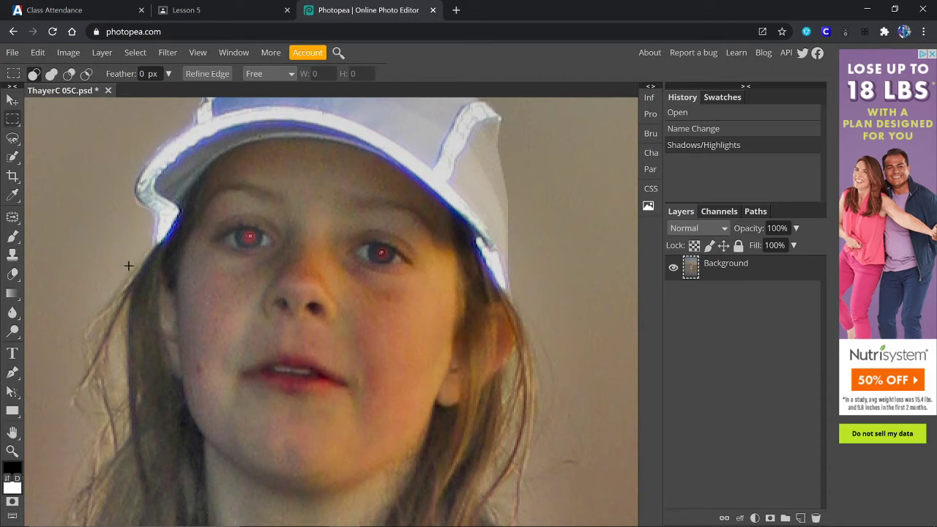
right_click(13, 217)
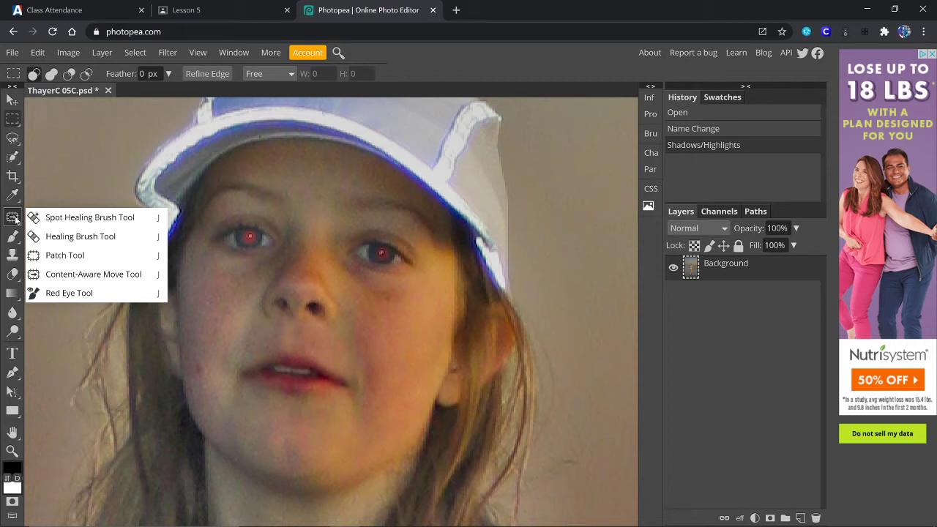
click(70, 295)
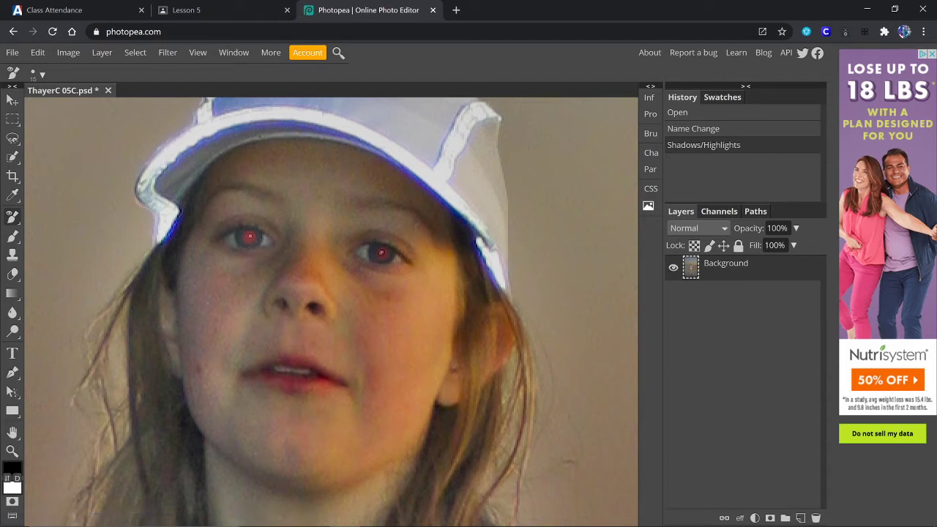
click(249, 236)
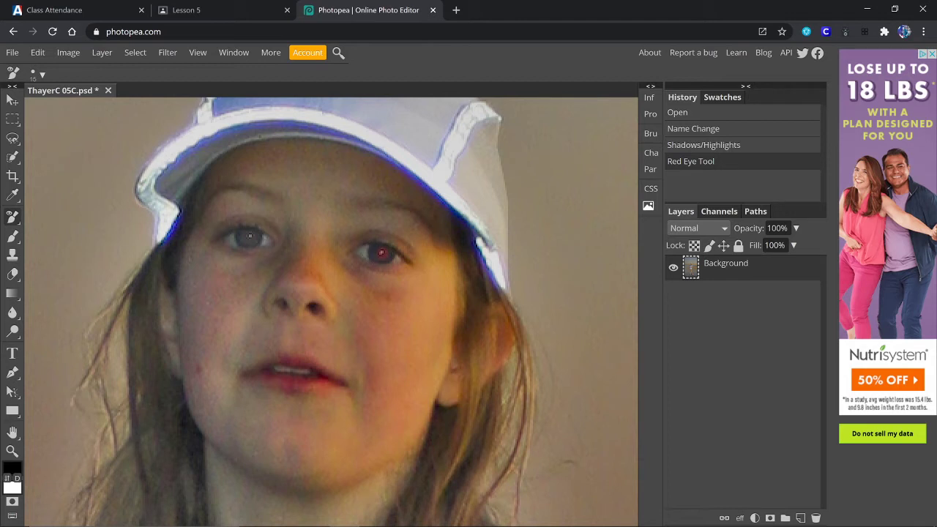
click(381, 252)
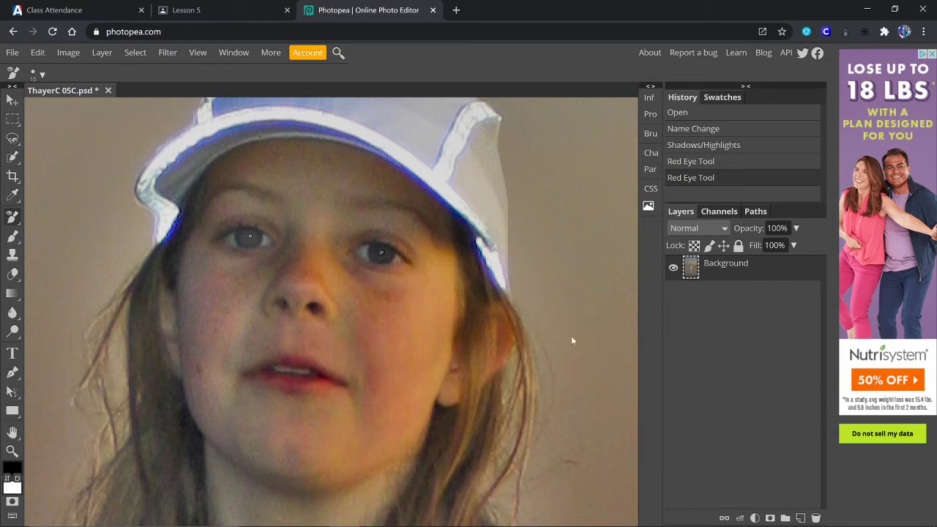
Add an Exposure adjustment layer above the background with exposure 1.000 and offset 0.030
scroll(572, 340, down, 5)
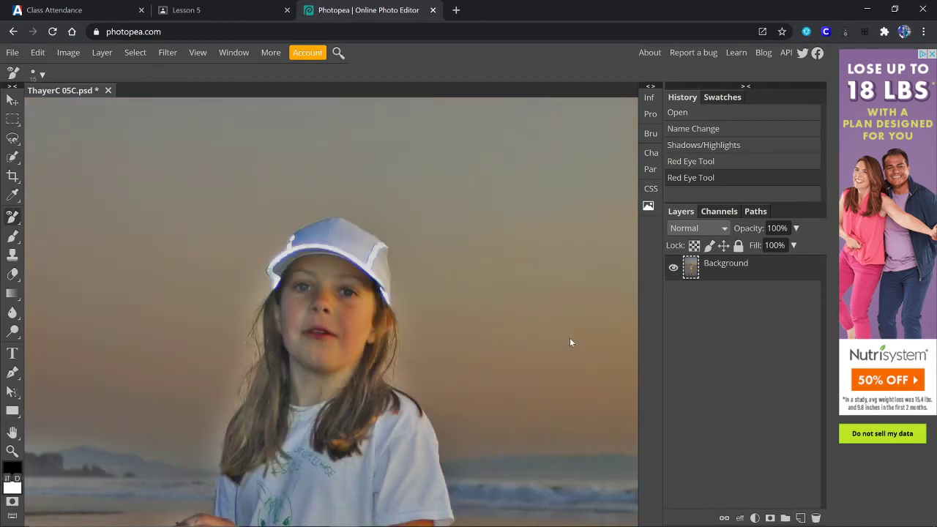
scroll(570, 341, down, 2)
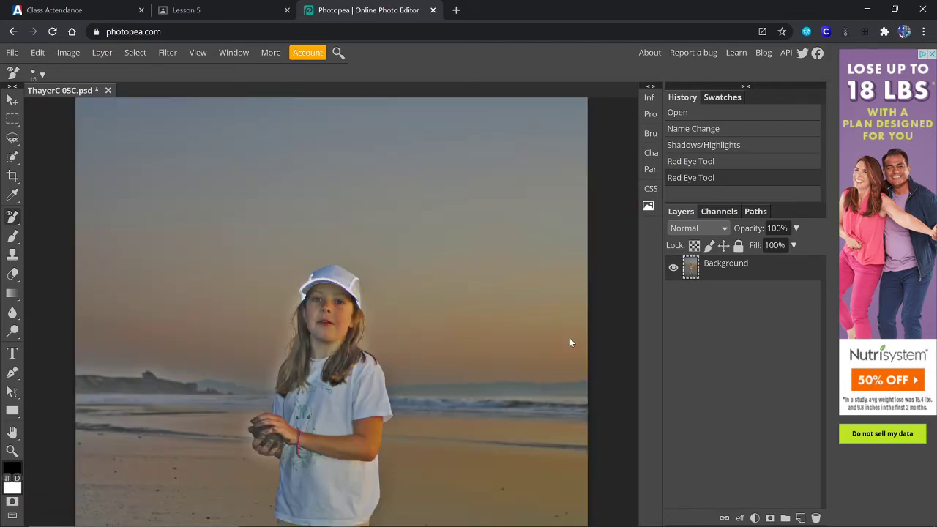
scroll(570, 342, down, 1)
scroll(331, 312, down, 3)
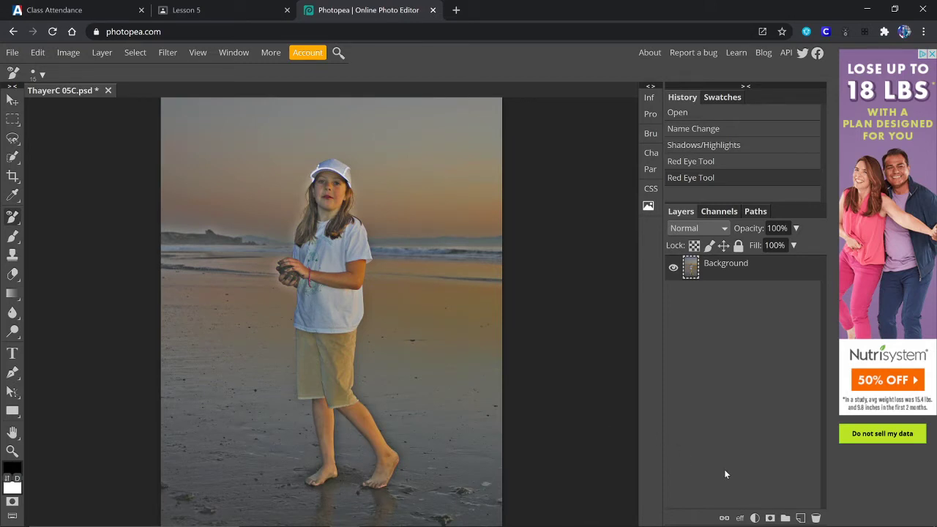
click(755, 517)
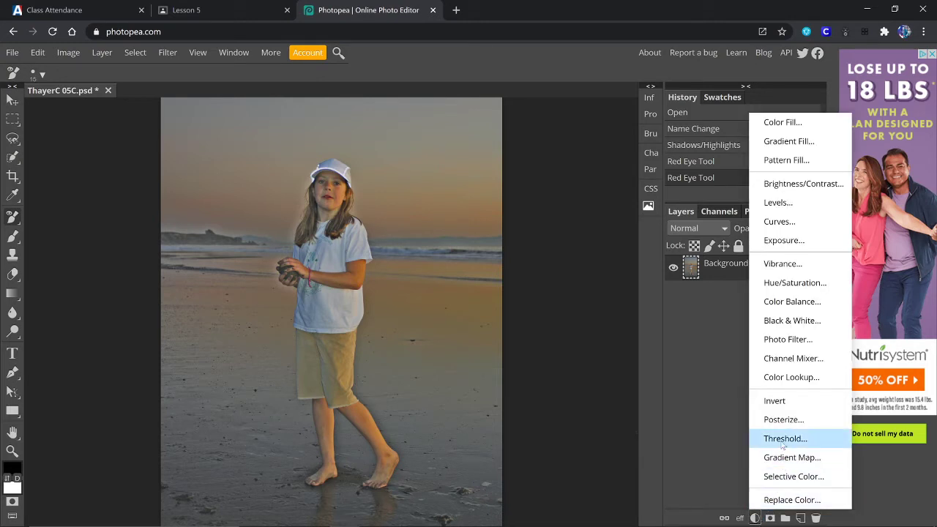
click(780, 242)
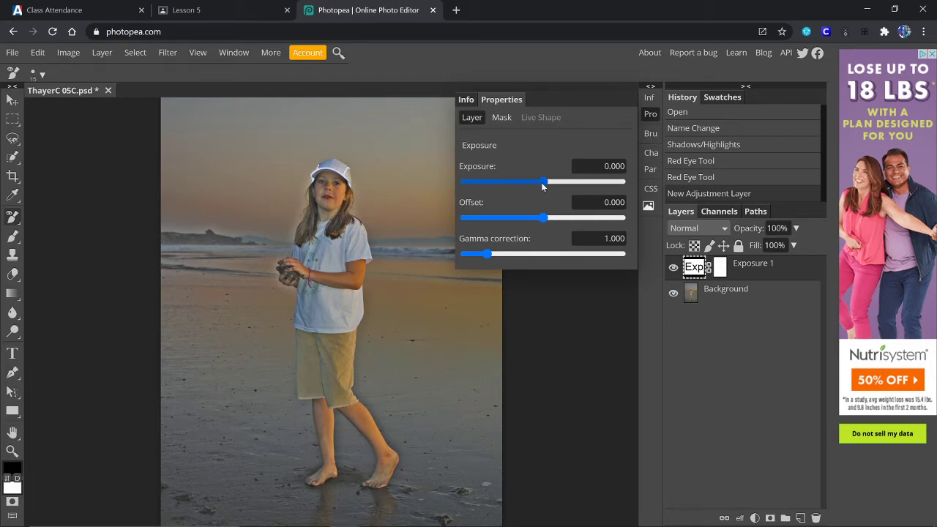
drag(542, 186, 549, 184)
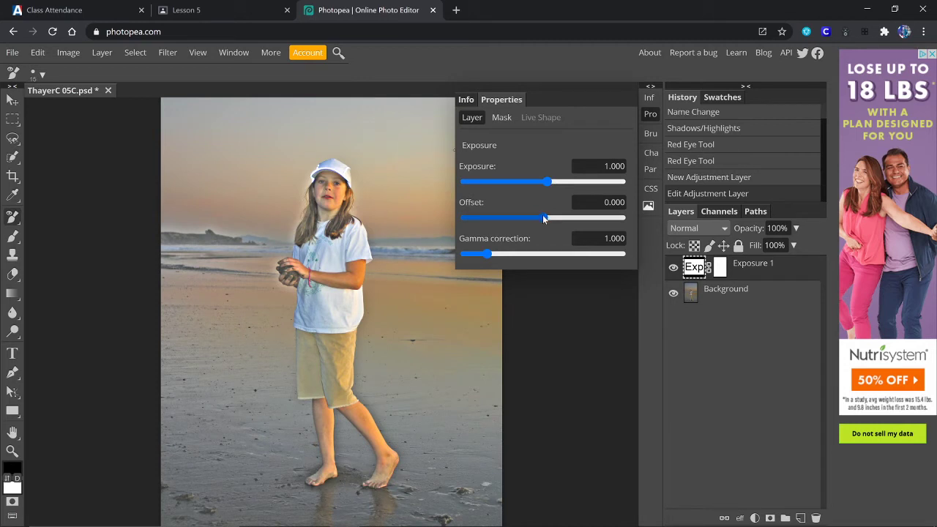
drag(543, 218, 549, 217)
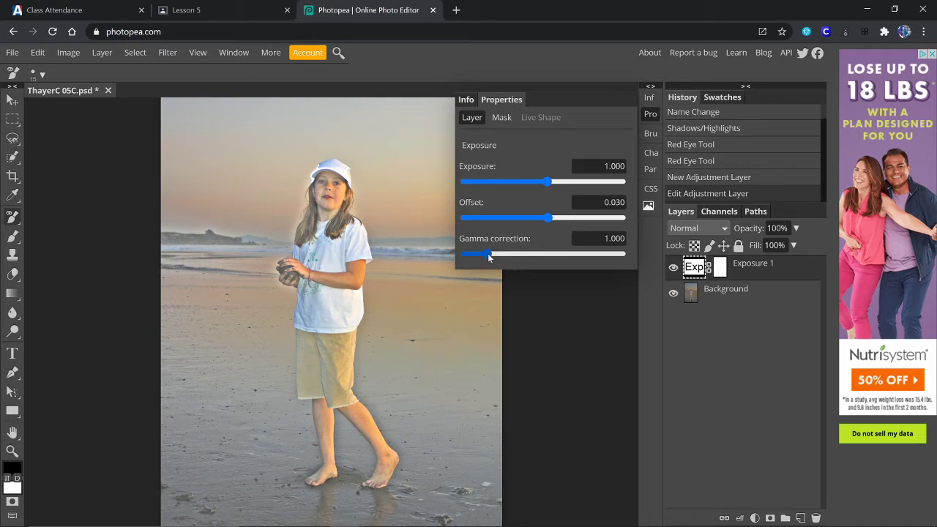
Set the Exposure layer's gamma correction to 0.900 and close its properties
drag(489, 257, 485, 258)
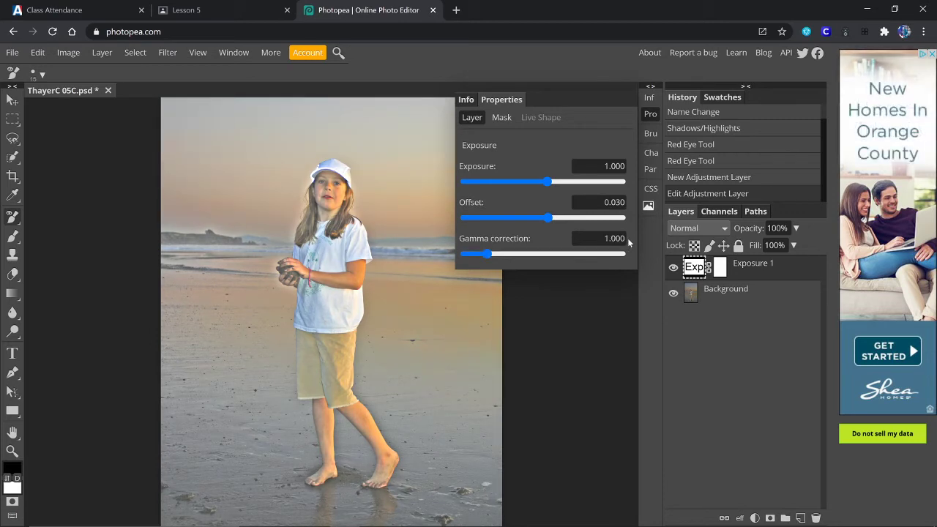
click(598, 237)
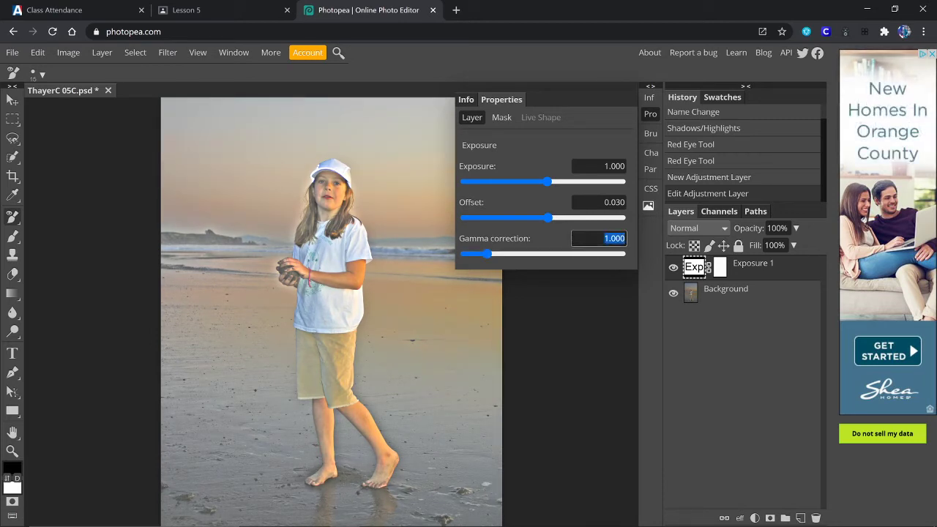
text(.0)
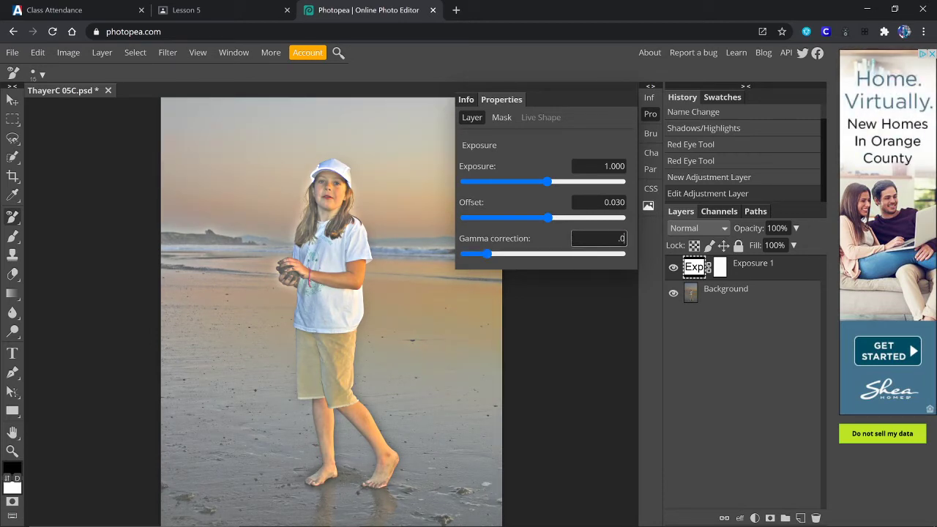
key(BackSpace)
text(9)
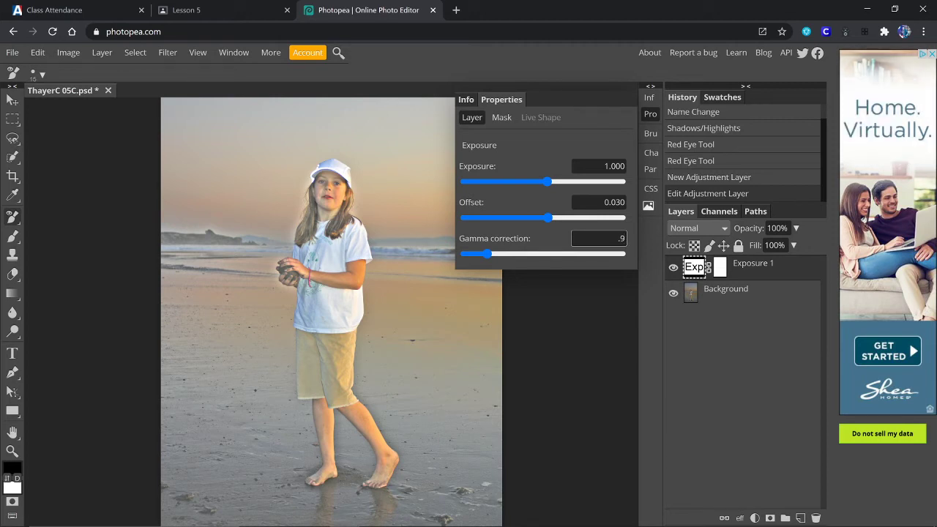
key(Return)
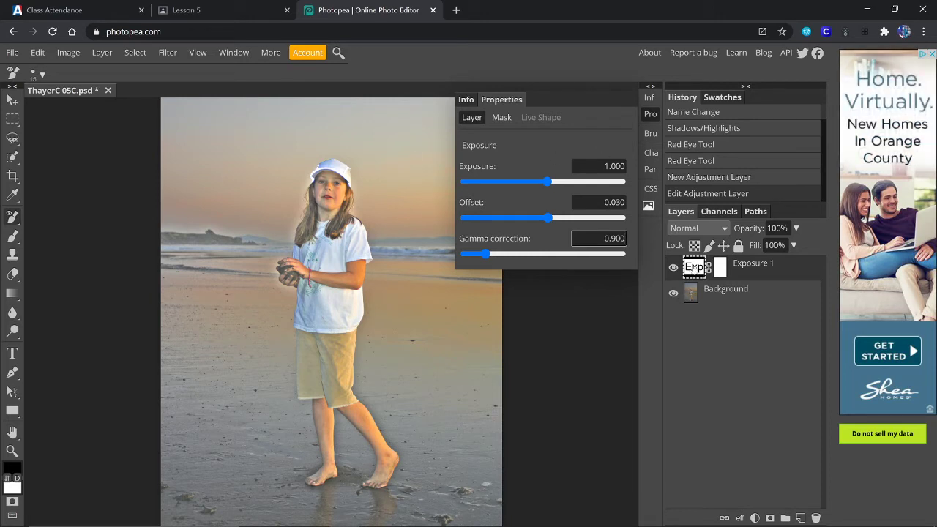
click(647, 115)
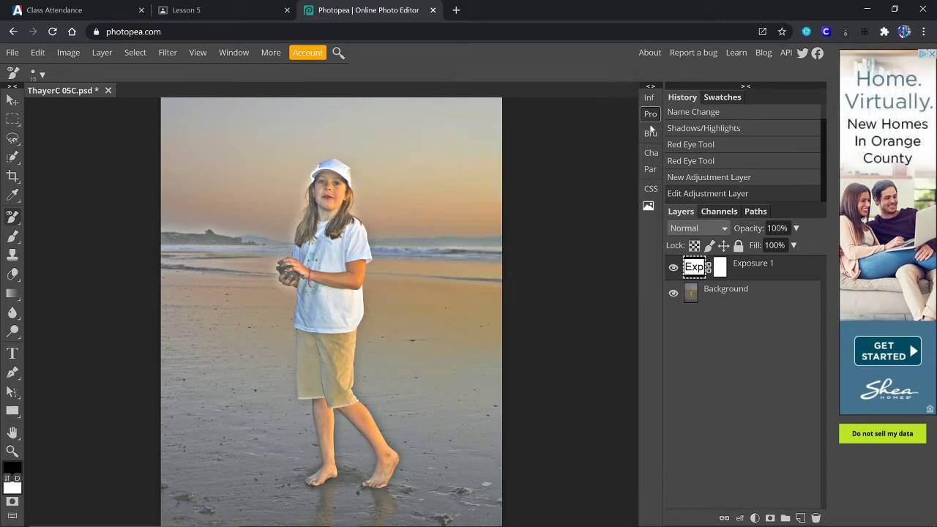
Compare the photo with and without the Exposure adjustment by toggling that layer's visibility
click(673, 269)
click(673, 268)
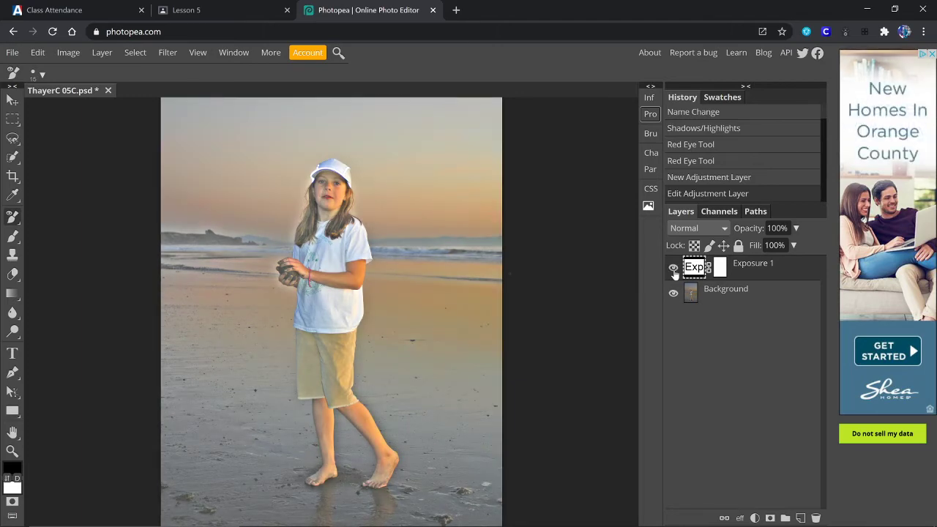
click(673, 268)
click(673, 269)
click(673, 269)
click(674, 269)
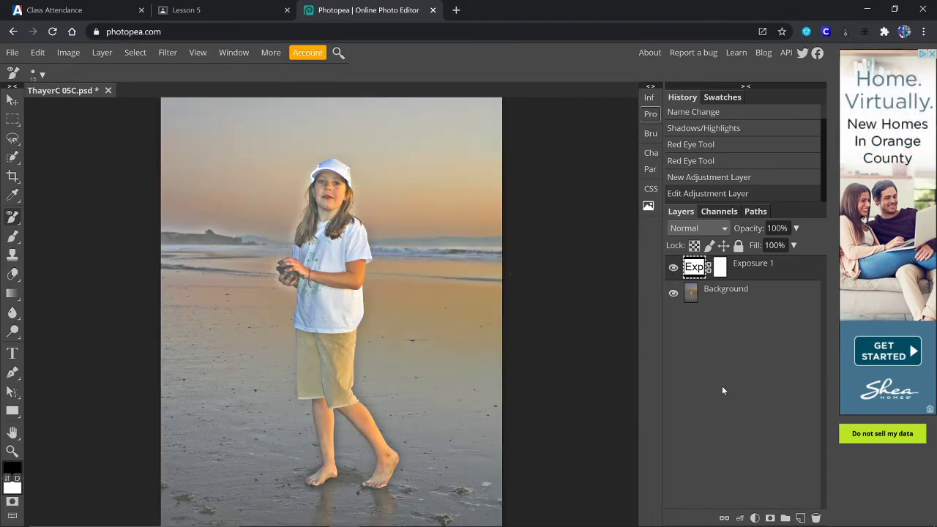
Add a Levels adjustment layer with input black 11, midtone 1.2 and white 221, and limit the output white to 221
click(754, 517)
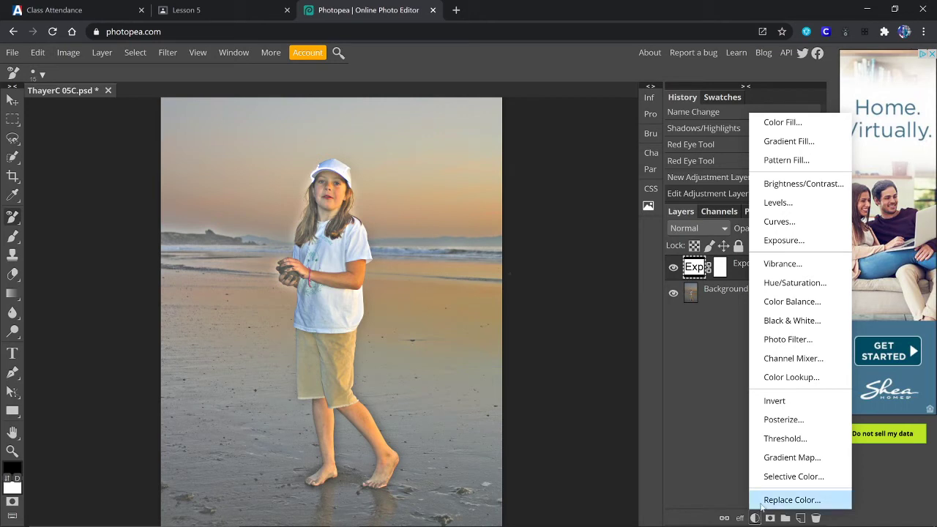
click(779, 204)
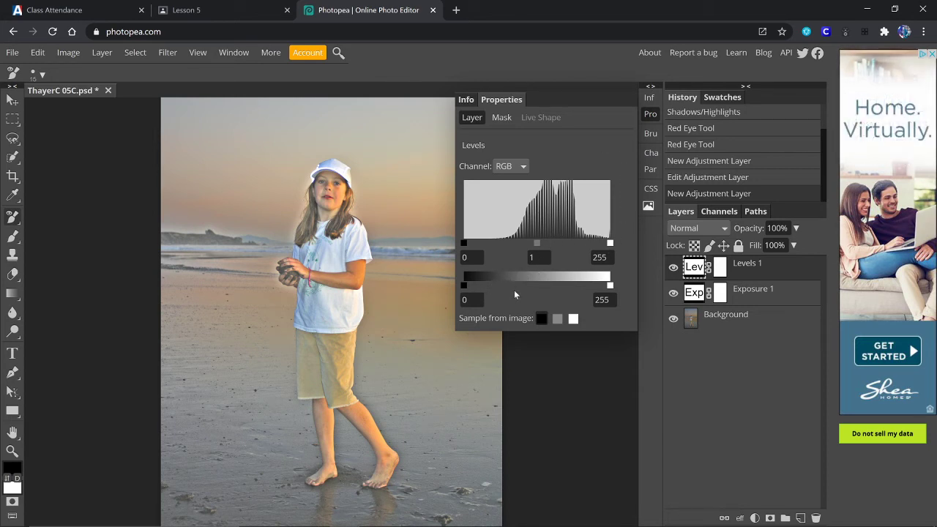
drag(536, 243, 532, 243)
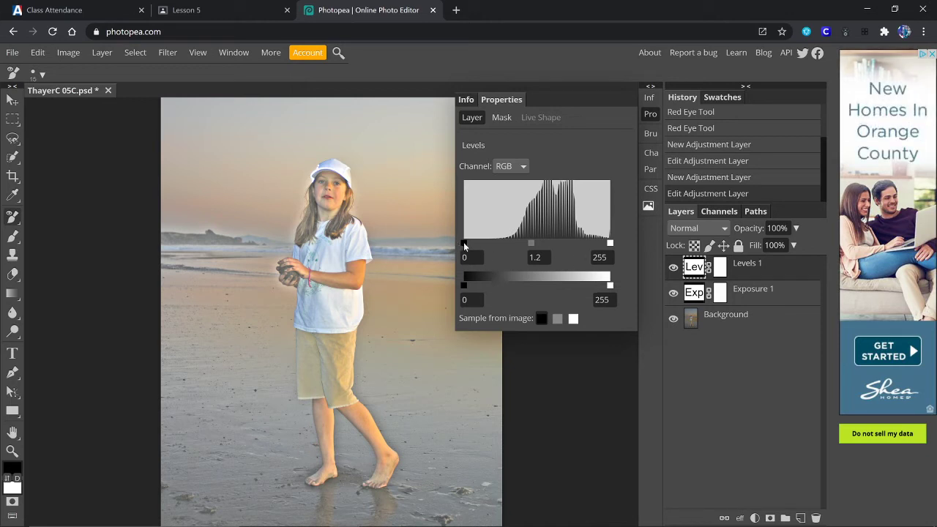
drag(464, 246, 469, 241)
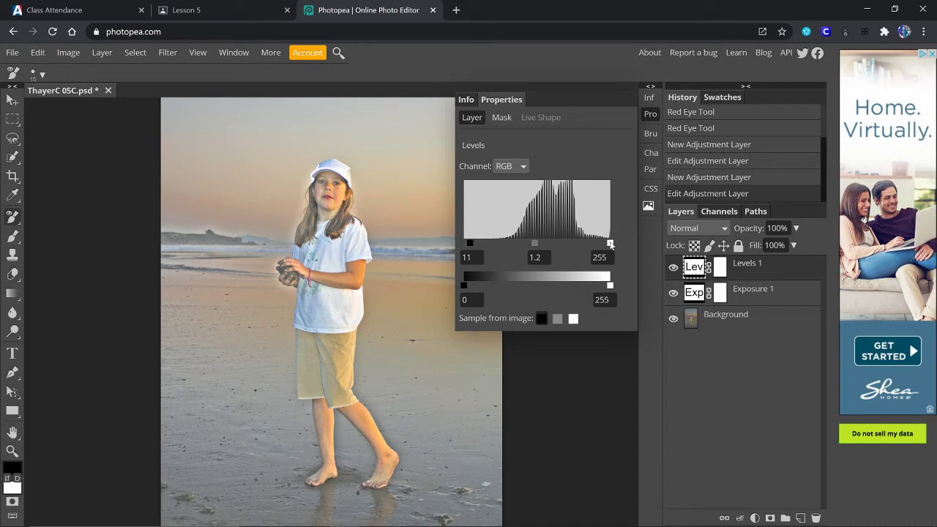
drag(610, 244, 590, 249)
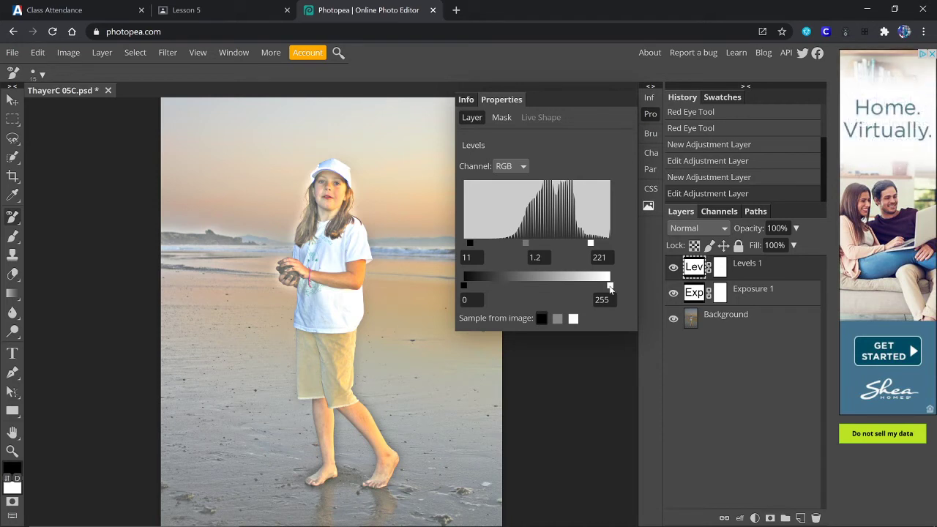
drag(610, 289, 591, 291)
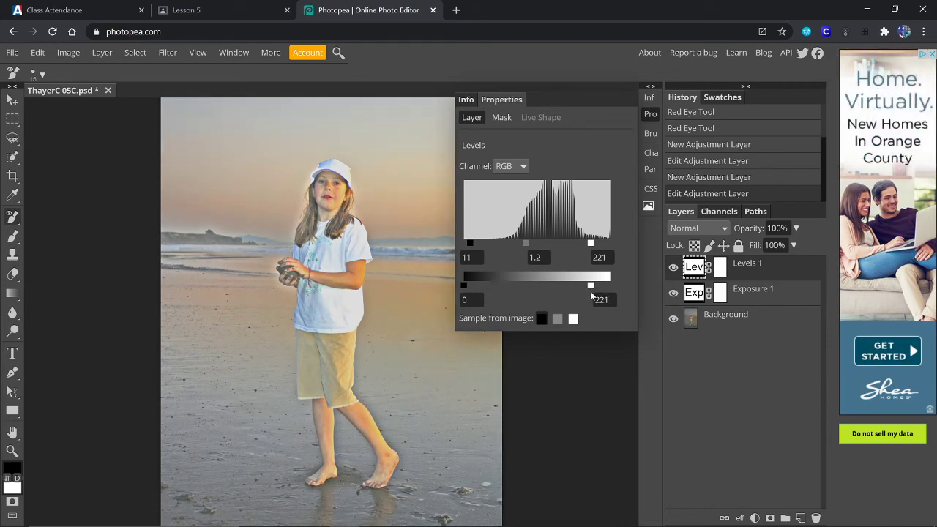
Compare the photo with and without the Levels adjustment, and check the output black level
click(672, 268)
click(673, 267)
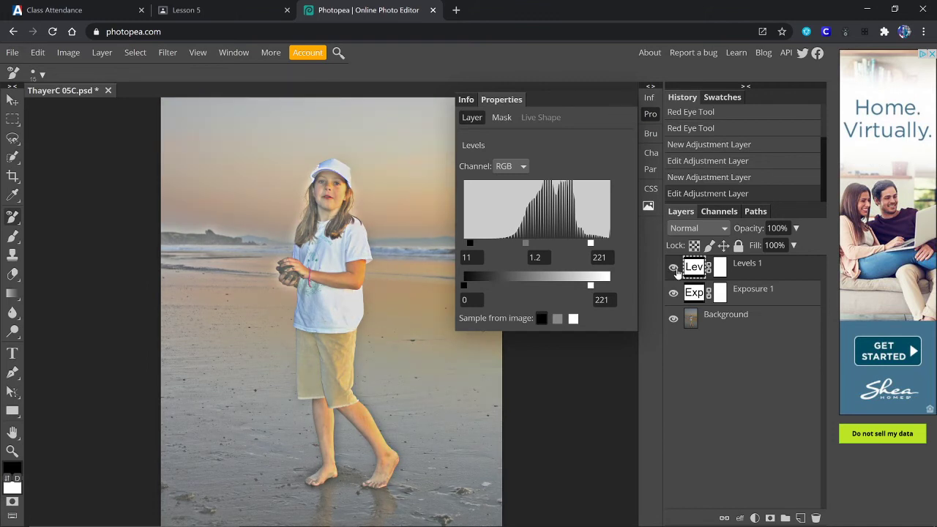
click(674, 267)
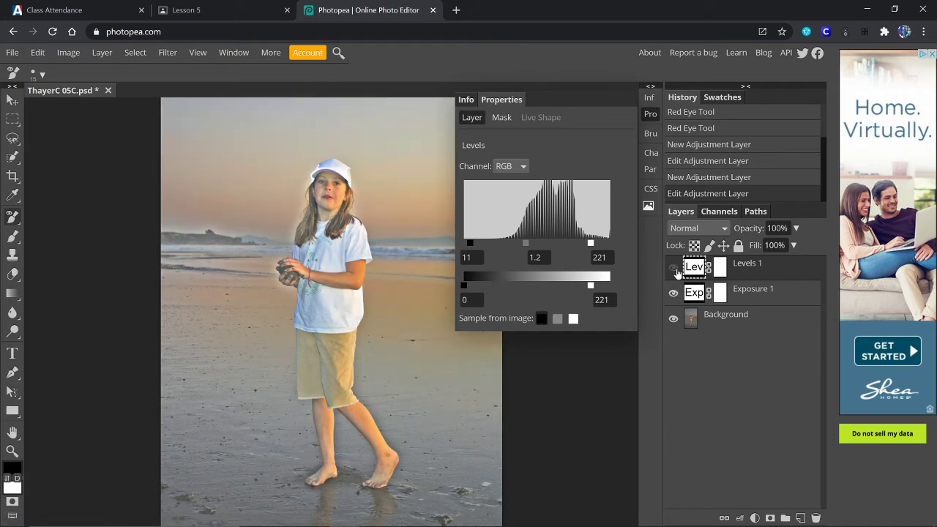
click(674, 268)
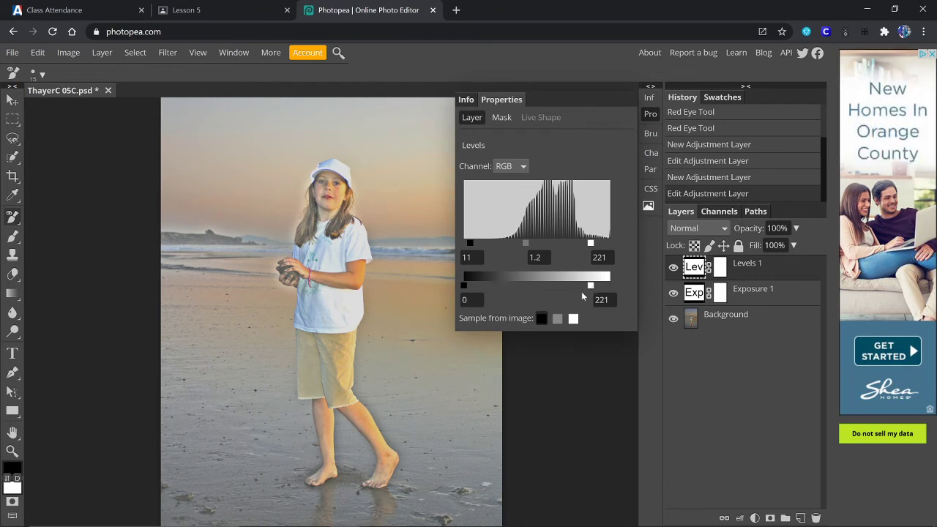
mouse_move(463, 285)
mouse_down()
mouse_move(483, 282)
mouse_move(453, 285)
mouse_up()
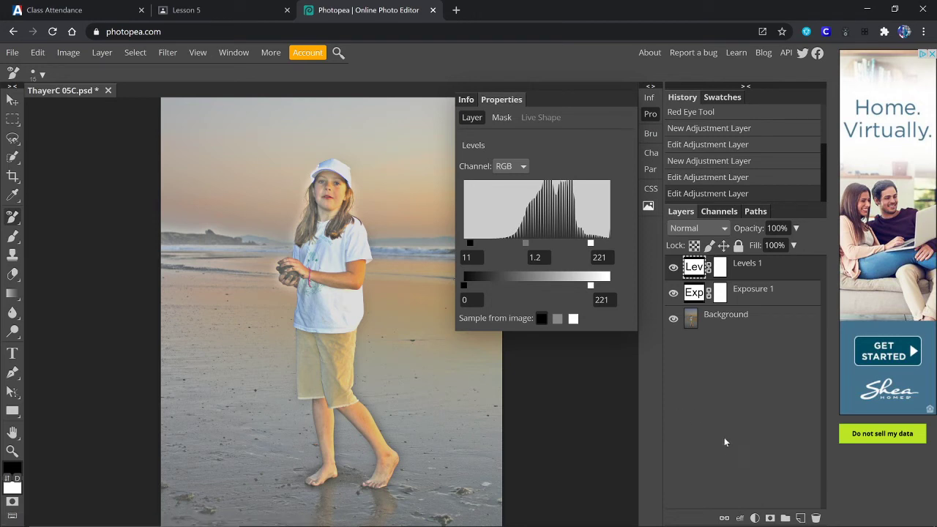
Toggle the Exposure and Levels layers to check what each contributes to the photo, leaving both shown
click(673, 292)
click(674, 270)
click(673, 270)
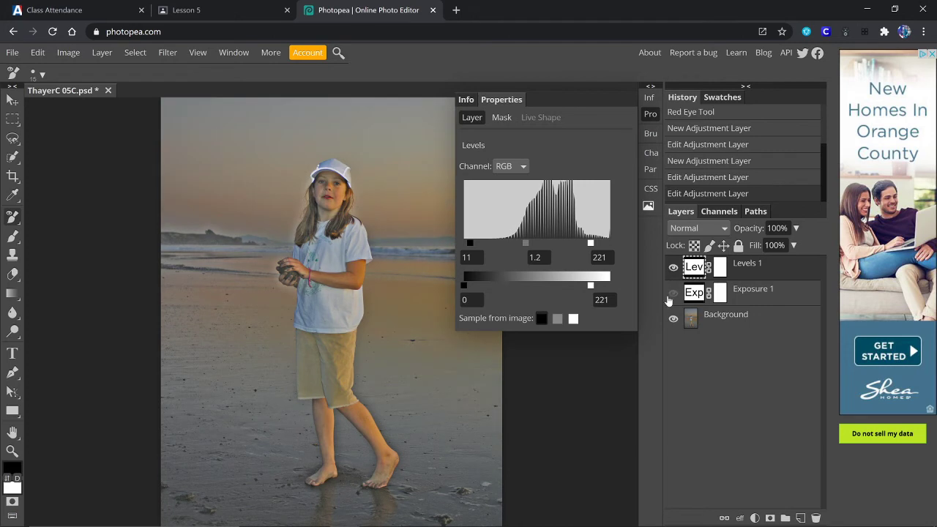
click(673, 293)
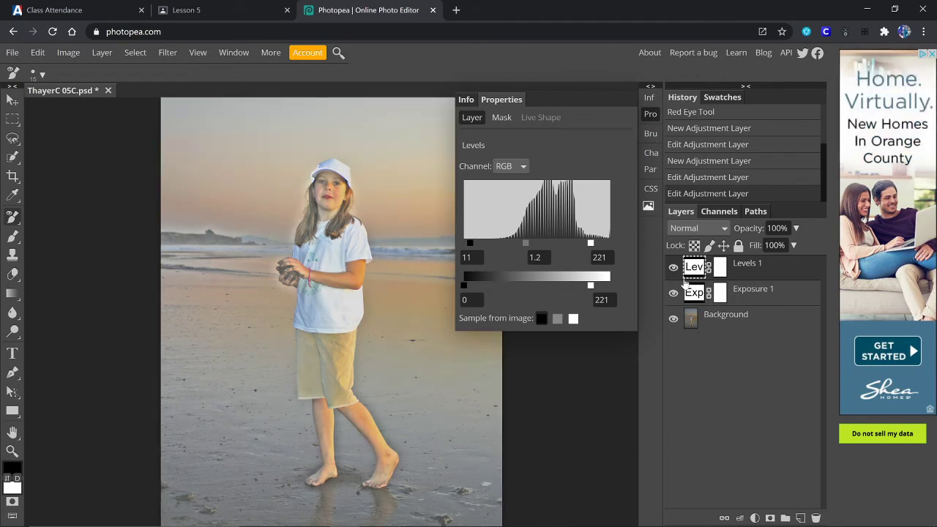
Readjust the Exposure layer, trying exposures of 0.600 and 0.800, and settle on exposure 1.000 and offset 0.000
click(693, 295)
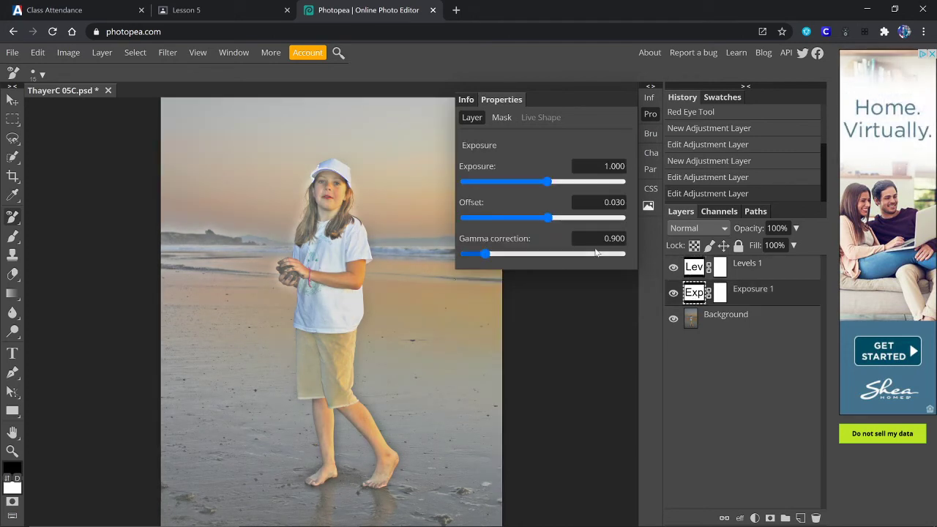
mouse_move(549, 182)
mouse_down()
mouse_move(558, 182)
mouse_move(547, 182)
mouse_up()
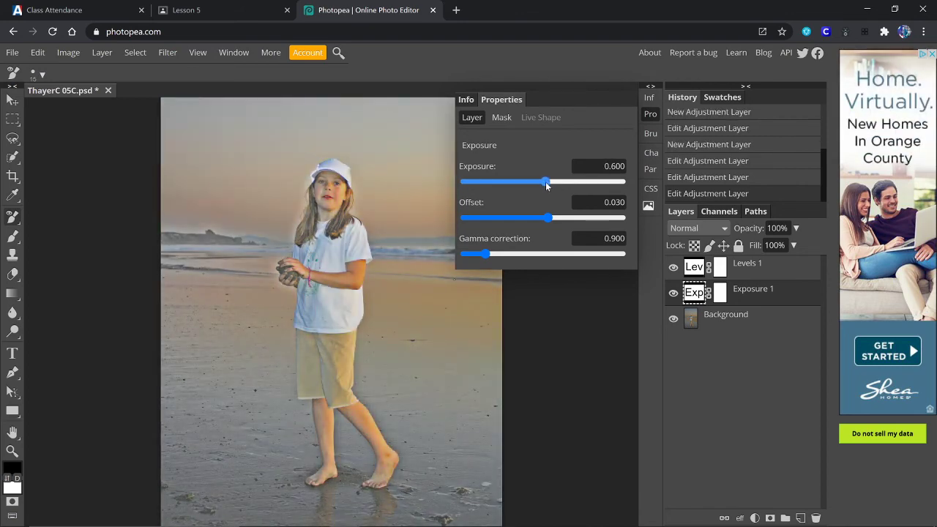
drag(546, 183, 546, 183)
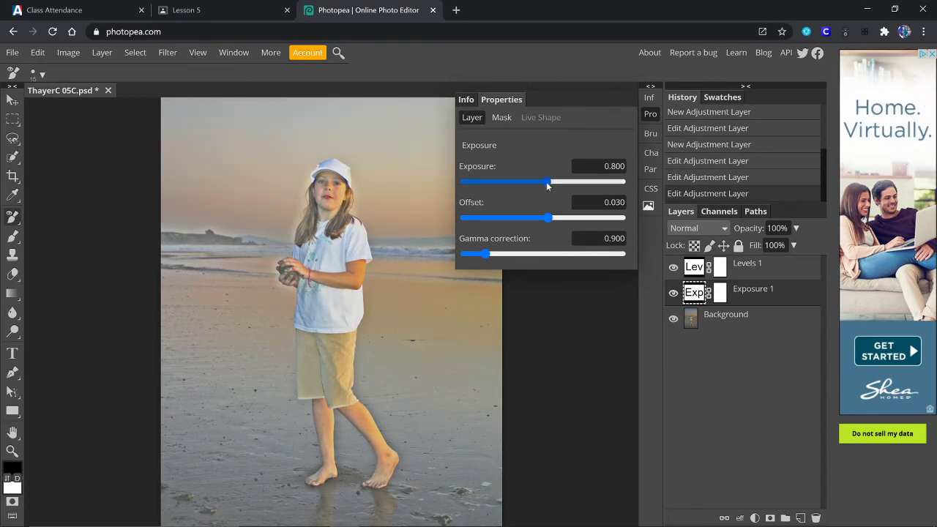
mouse_move(545, 185)
mouse_down()
mouse_move(554, 183)
mouse_move(545, 187)
mouse_up()
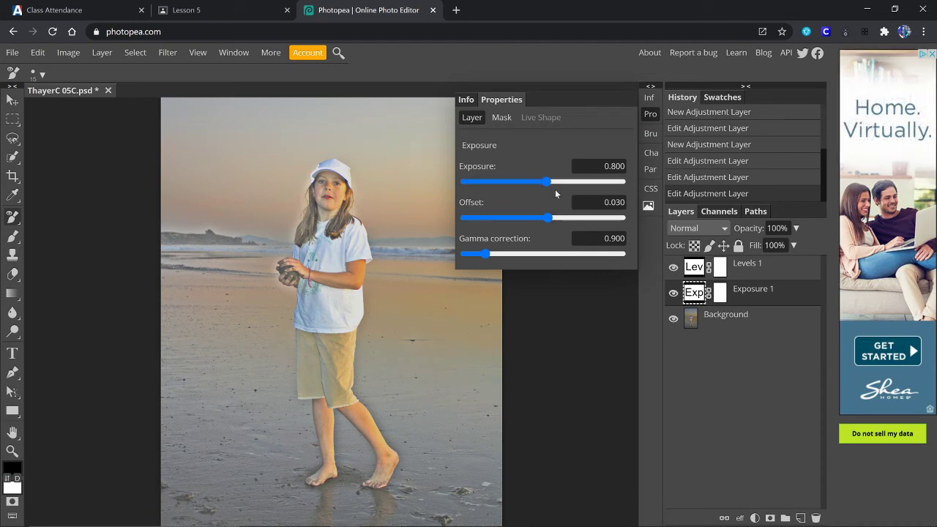
click(604, 166)
drag(603, 166, 646, 167)
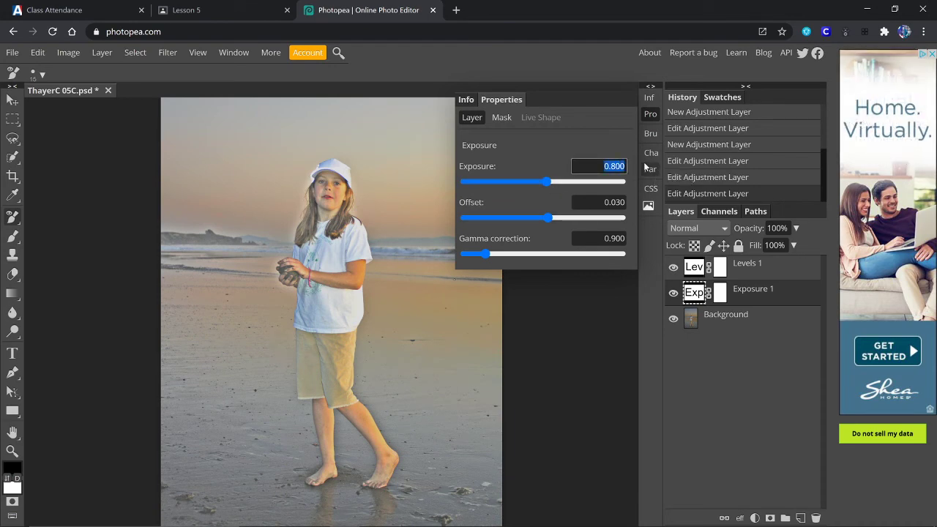
text(1.000)
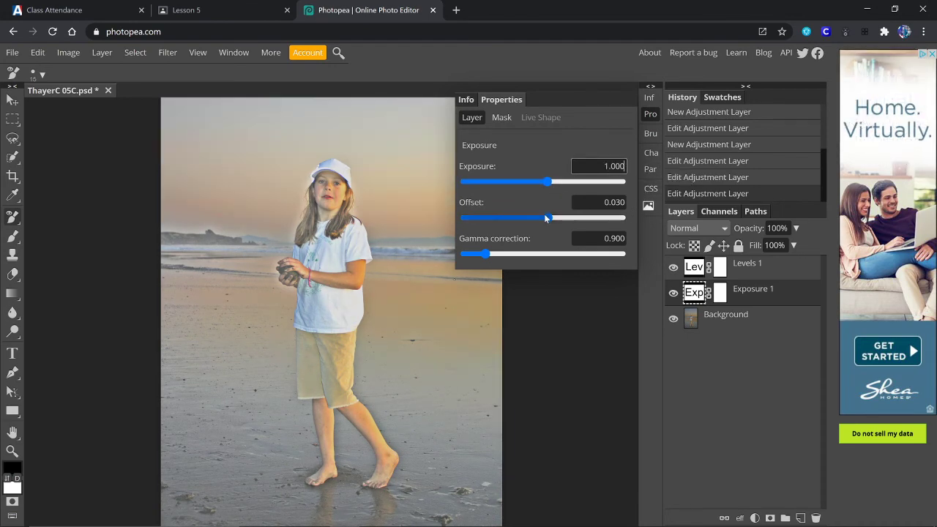
drag(546, 217, 544, 220)
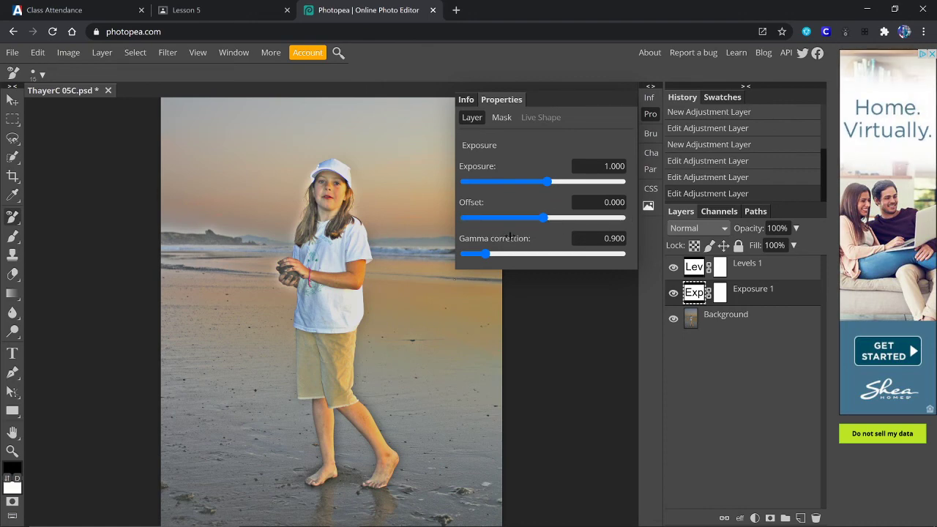
Compare the photo with both adjustment layers hidden and shown, and close the adjustment's properties
click(673, 270)
click(673, 292)
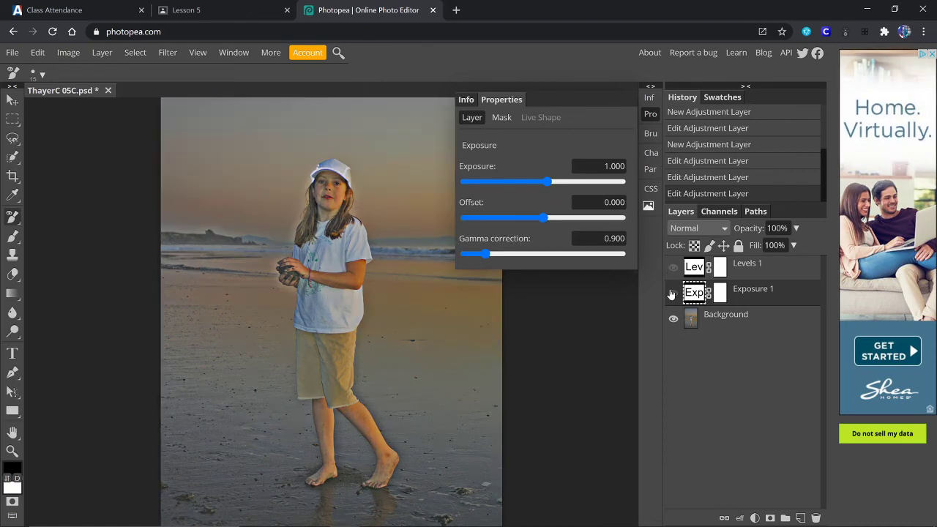
click(673, 293)
click(673, 268)
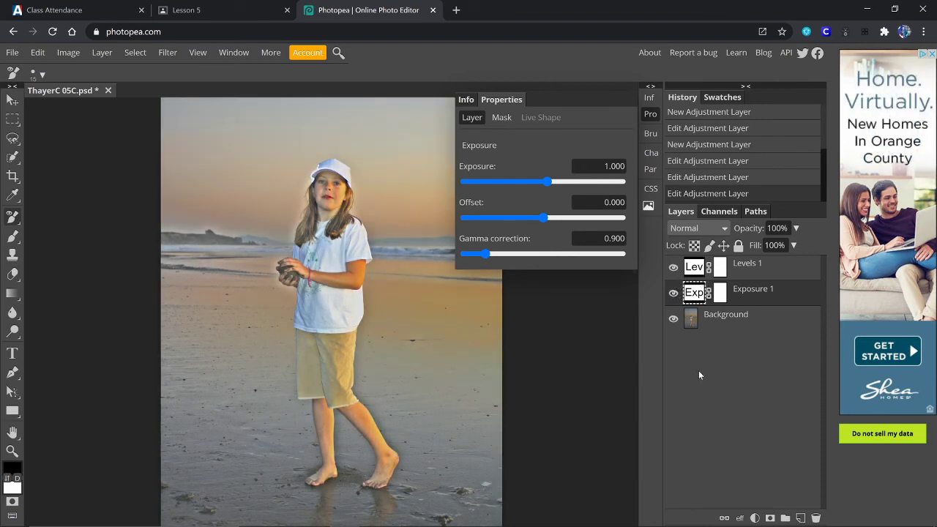
click(651, 116)
key(ctrl+z)
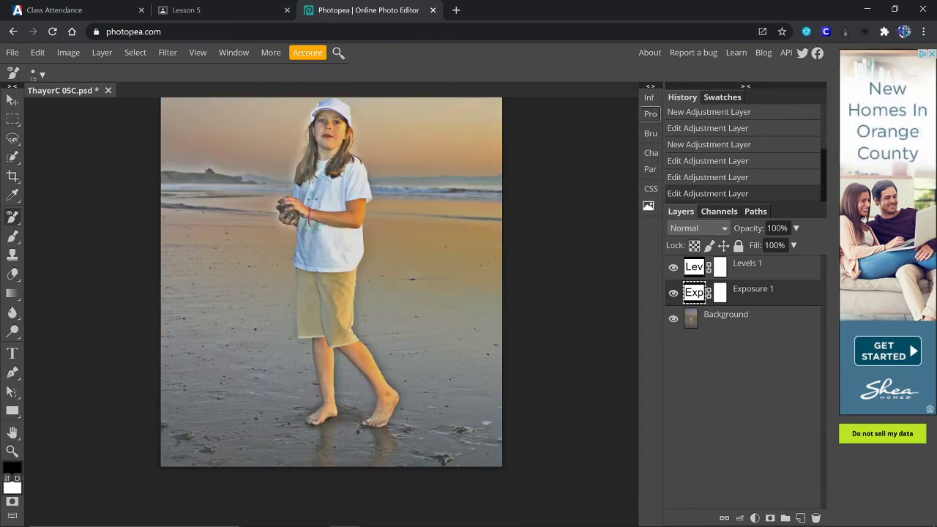
key(ctrl+z)
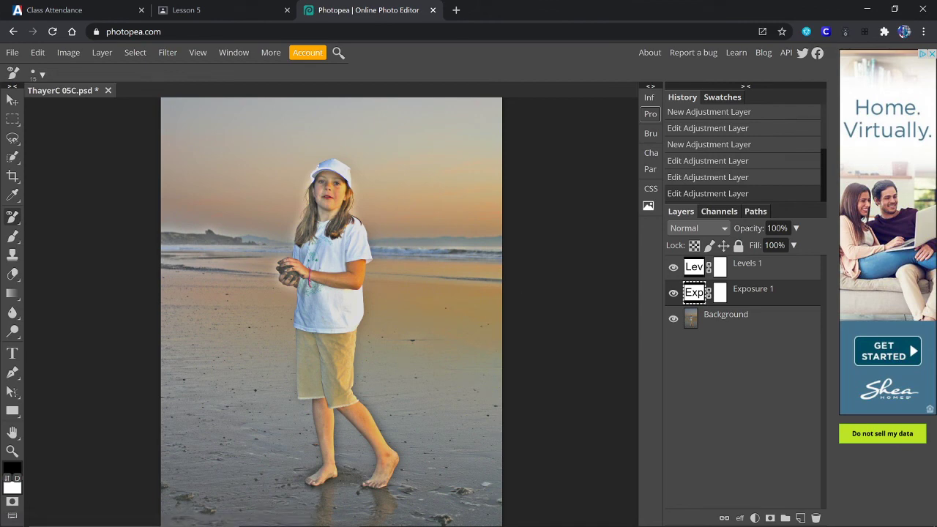
Save the corrected photo as a PSD, export a JPG copy at 2099 × 3148 px and 70% quality, and dismiss the download notices
click(12, 52)
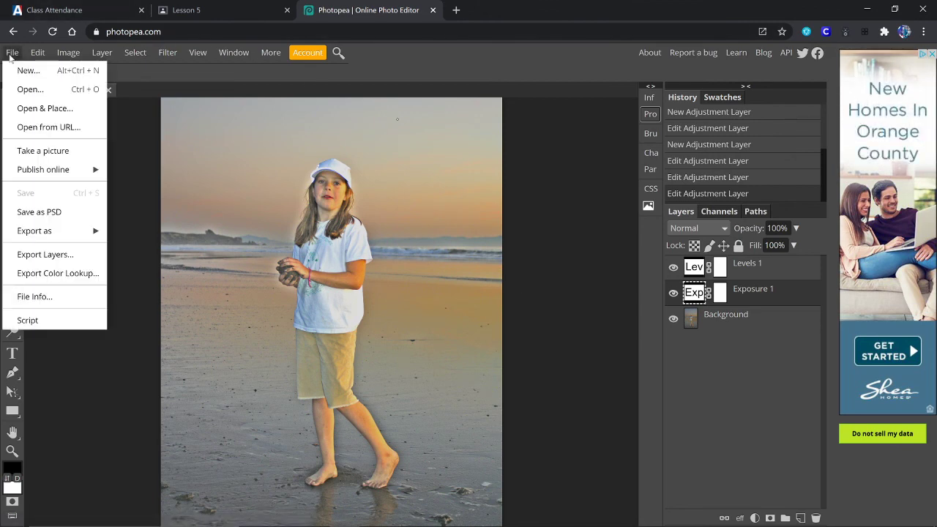
click(63, 212)
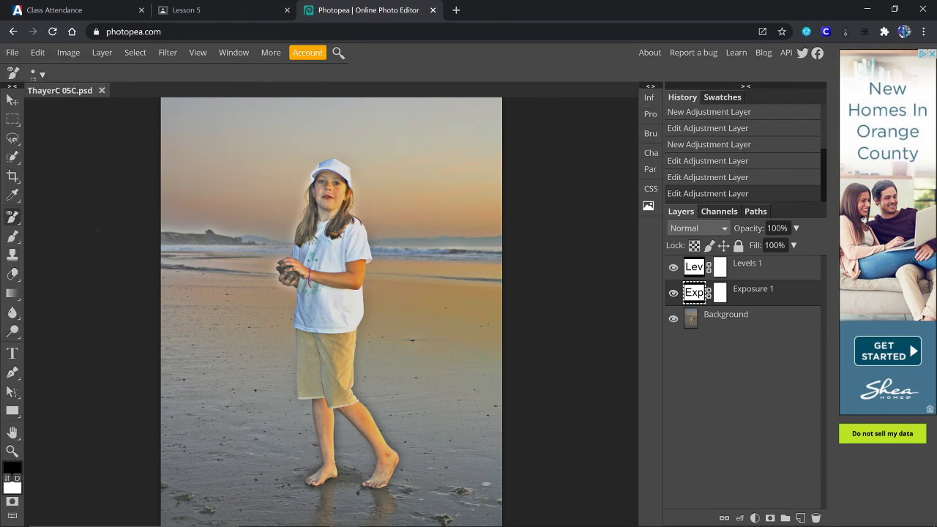
click(12, 52)
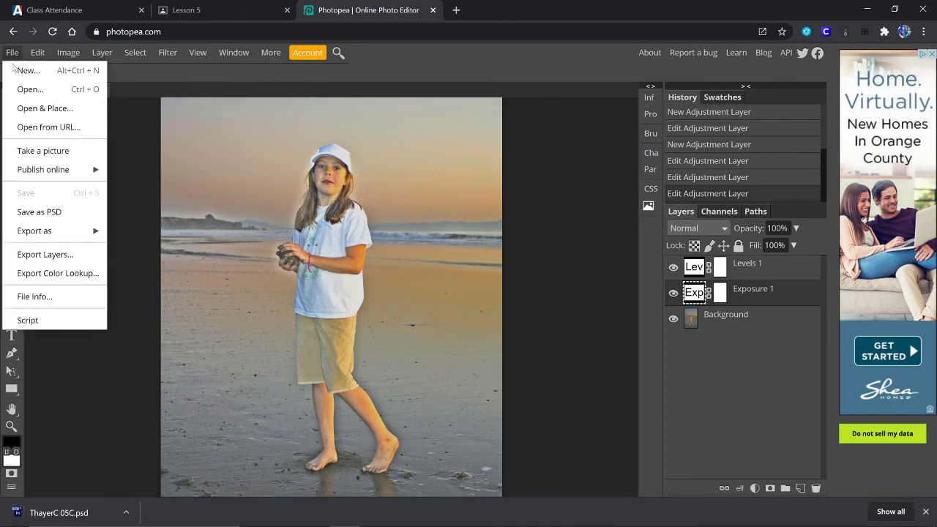
mouse_move(56, 237)
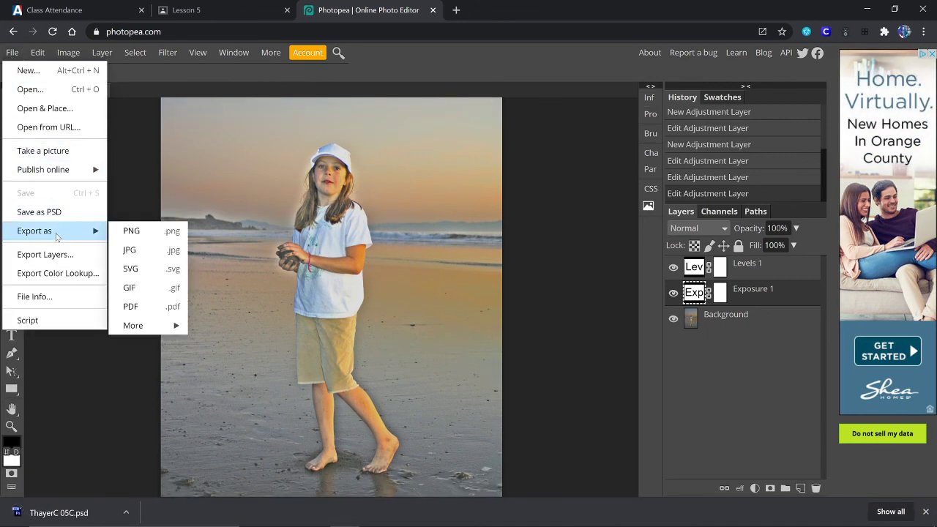
click(141, 252)
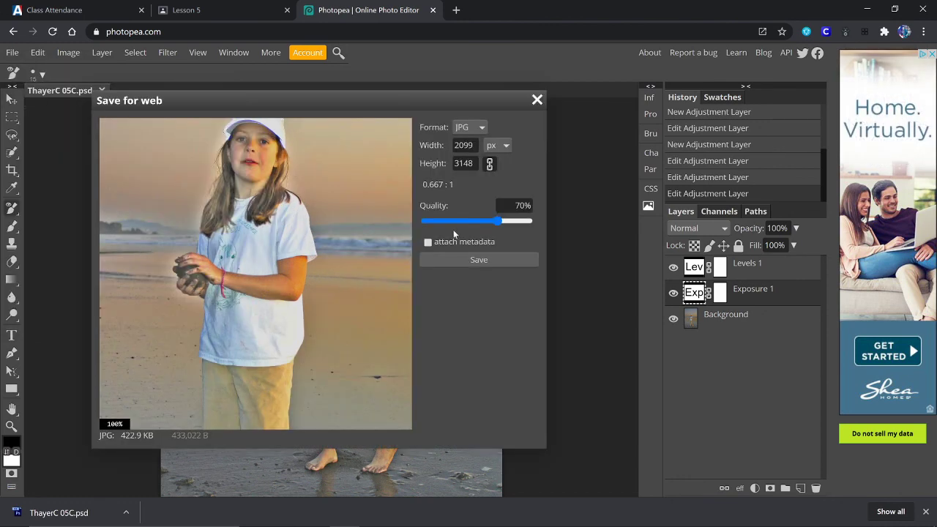
click(493, 261)
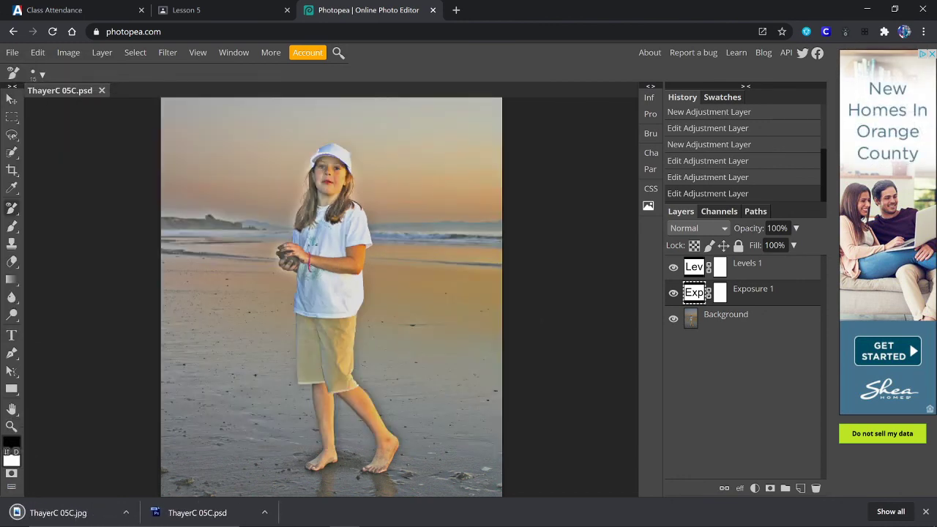
click(925, 512)
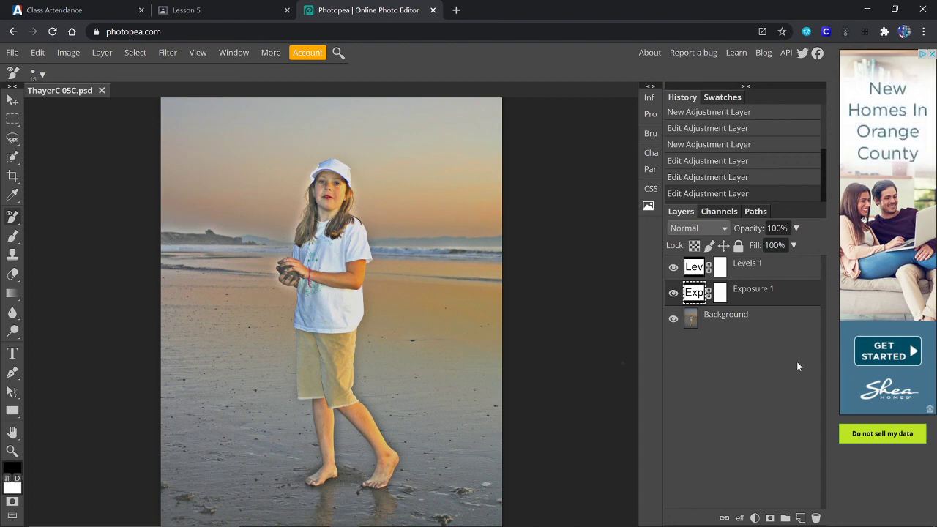
Compare the photo with the Levels and Exposure layers hidden and shown, leave both shown, and minimize the browser window
click(673, 268)
click(673, 292)
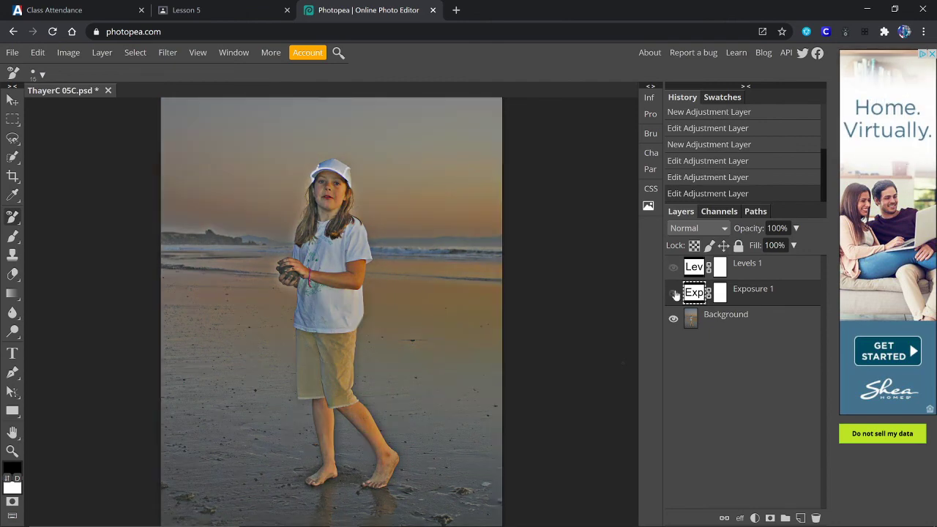
click(674, 293)
click(673, 268)
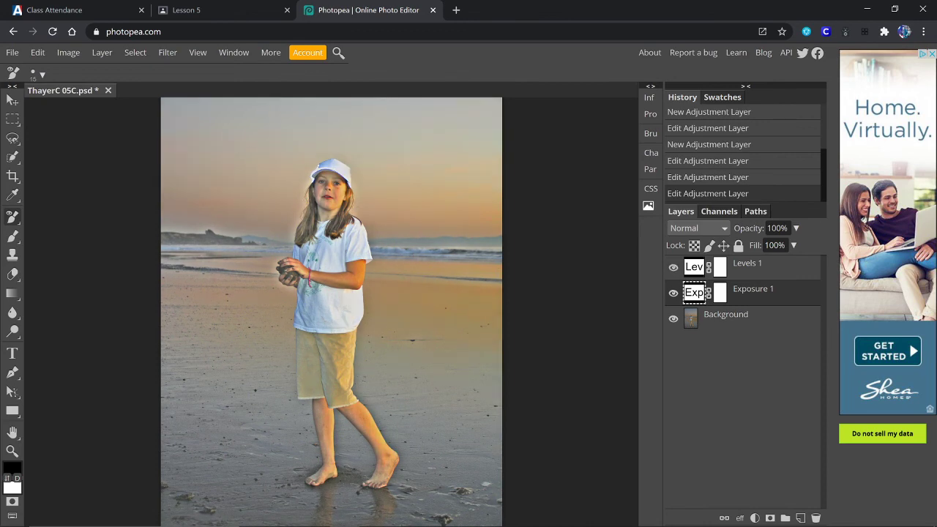
click(673, 267)
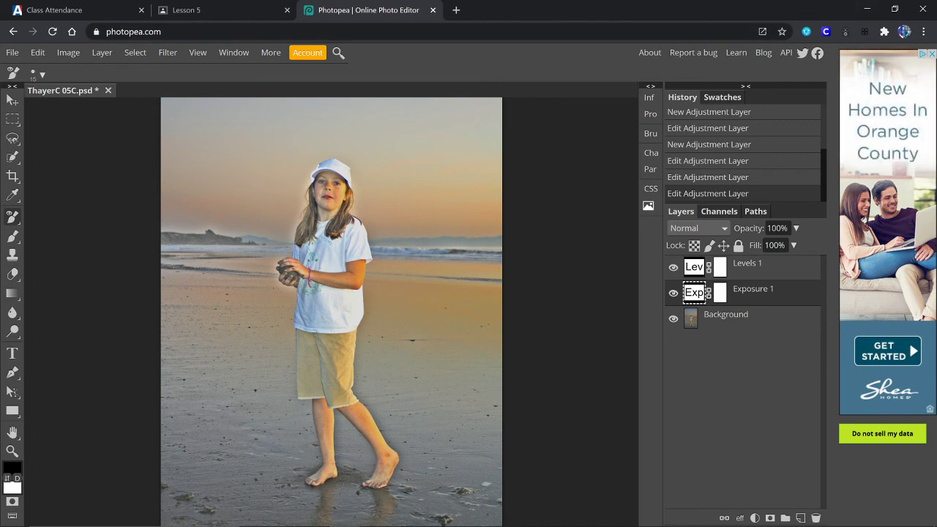
click(869, 10)
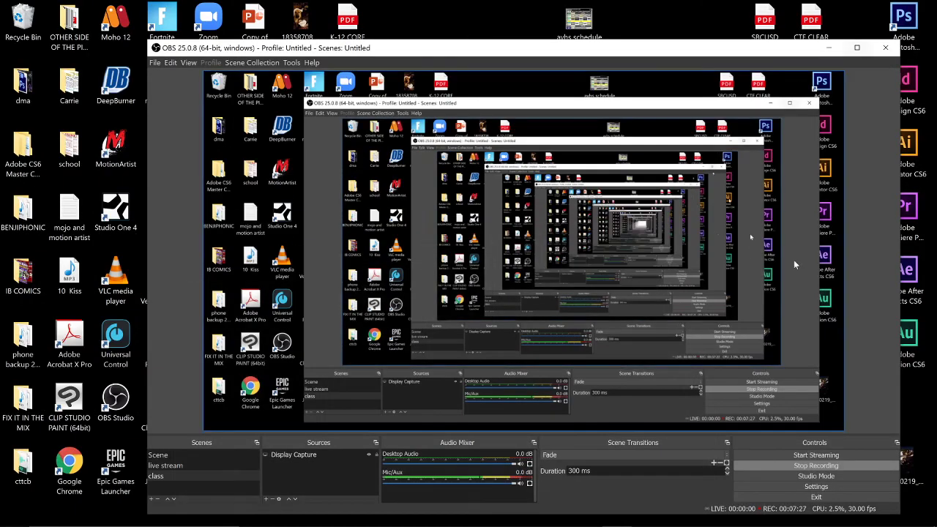